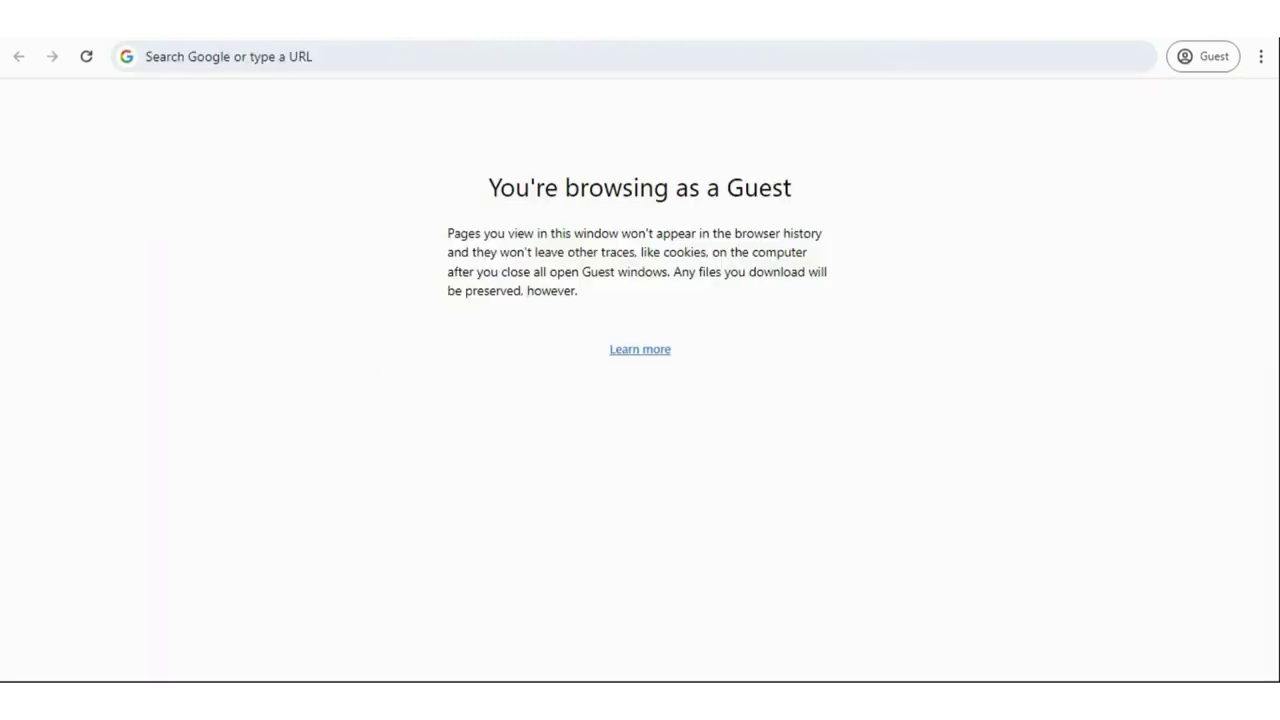
- Focus the address bar of a new Chrome Guest tab
{"action": "left_click", "coordinate": [345, 58]}
- Search 'jotform login' and sign in to Jotform with the account username and password
{"action": "type", "text": "jotf"}
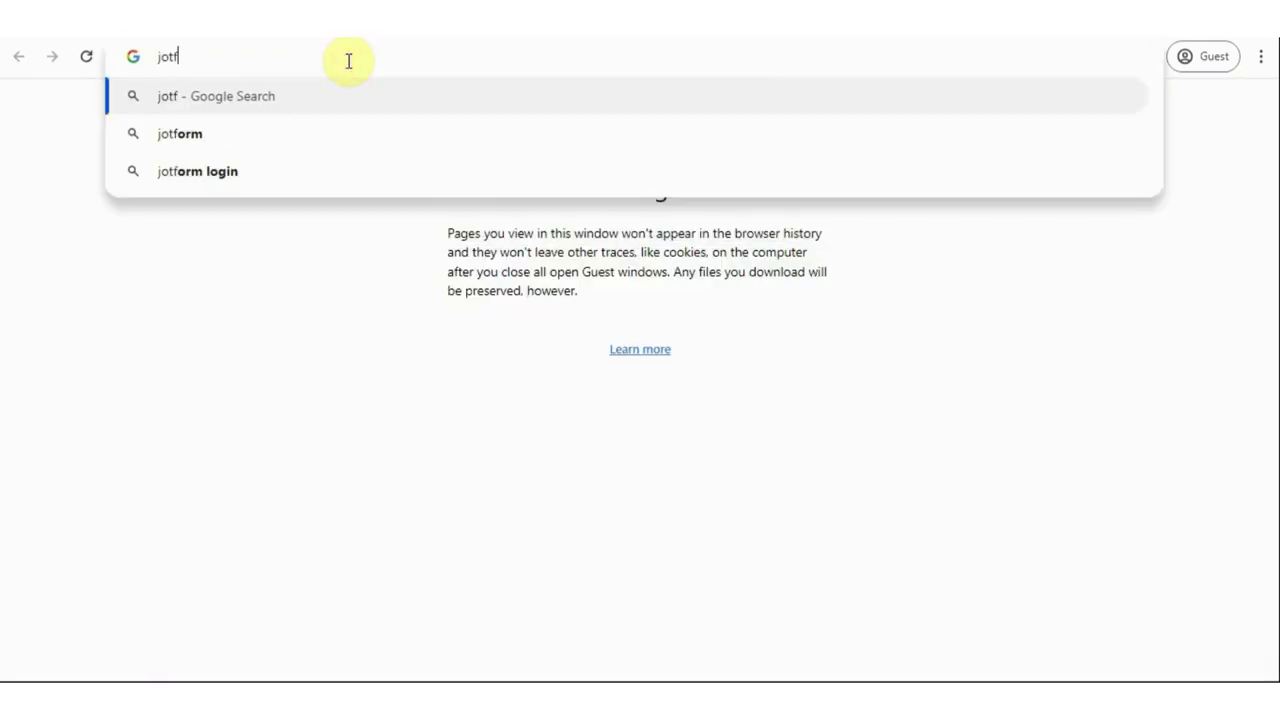
{"action": "type", "text": "orm login"}
{"action": "key", "text": "Return"}
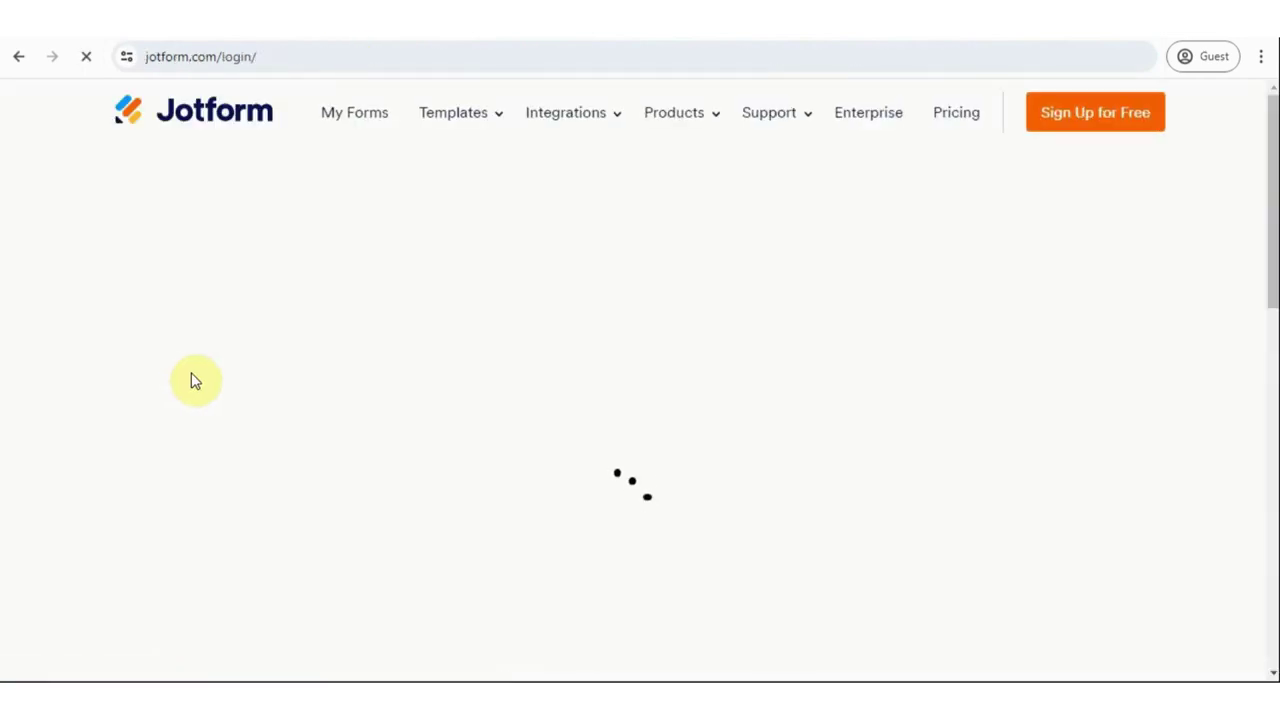
{"action": "left_click", "coordinate": [535, 505]}
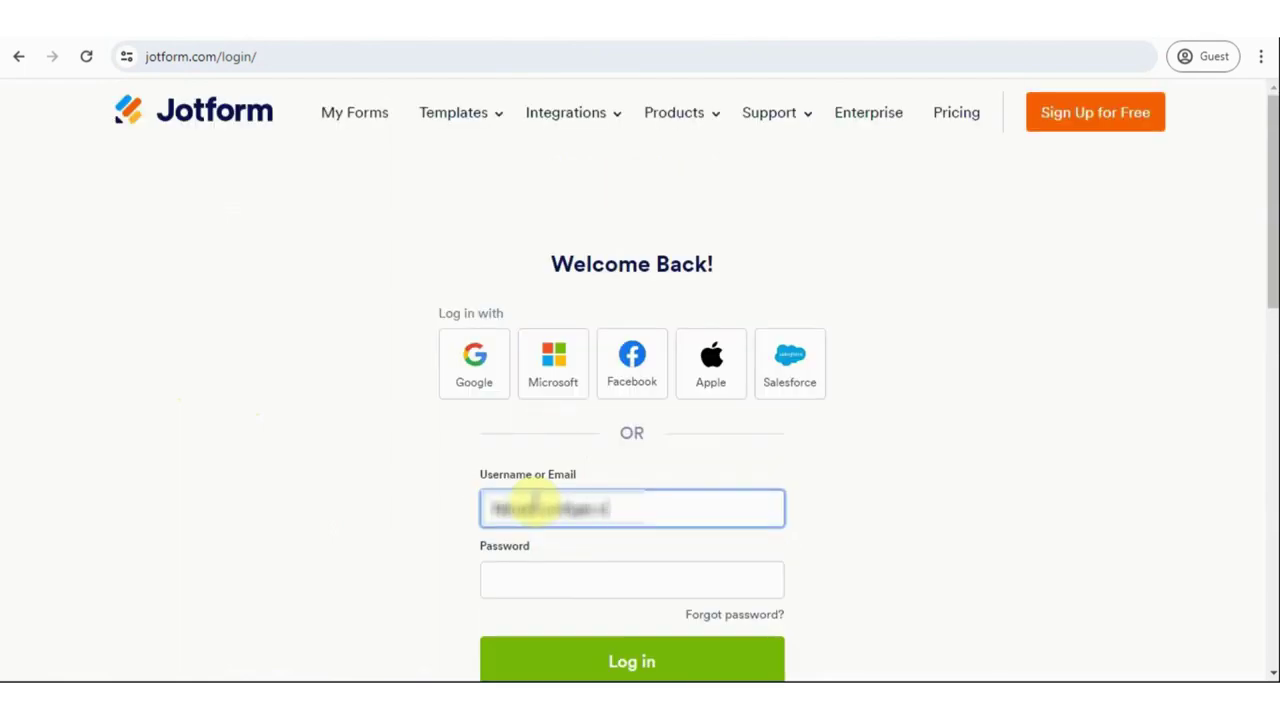
{"action": "type", "text": ".com"}
{"action": "scroll", "coordinate": [528, 497], "scroll_direction": "down", "scroll_amount": 3}
{"action": "key", "text": "Tab"}
{"action": "type", "text": "••••••••••"}
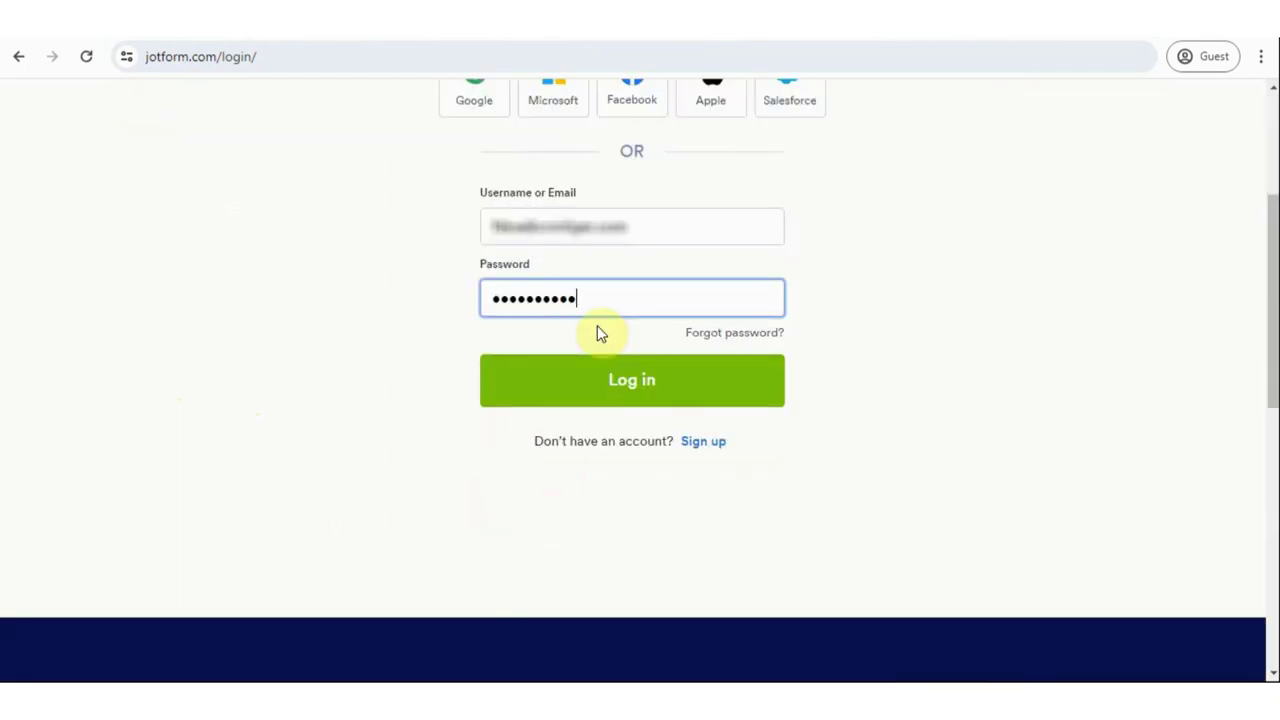
{"action": "type", "text": "•"}
{"action": "left_click", "coordinate": [623, 370]}
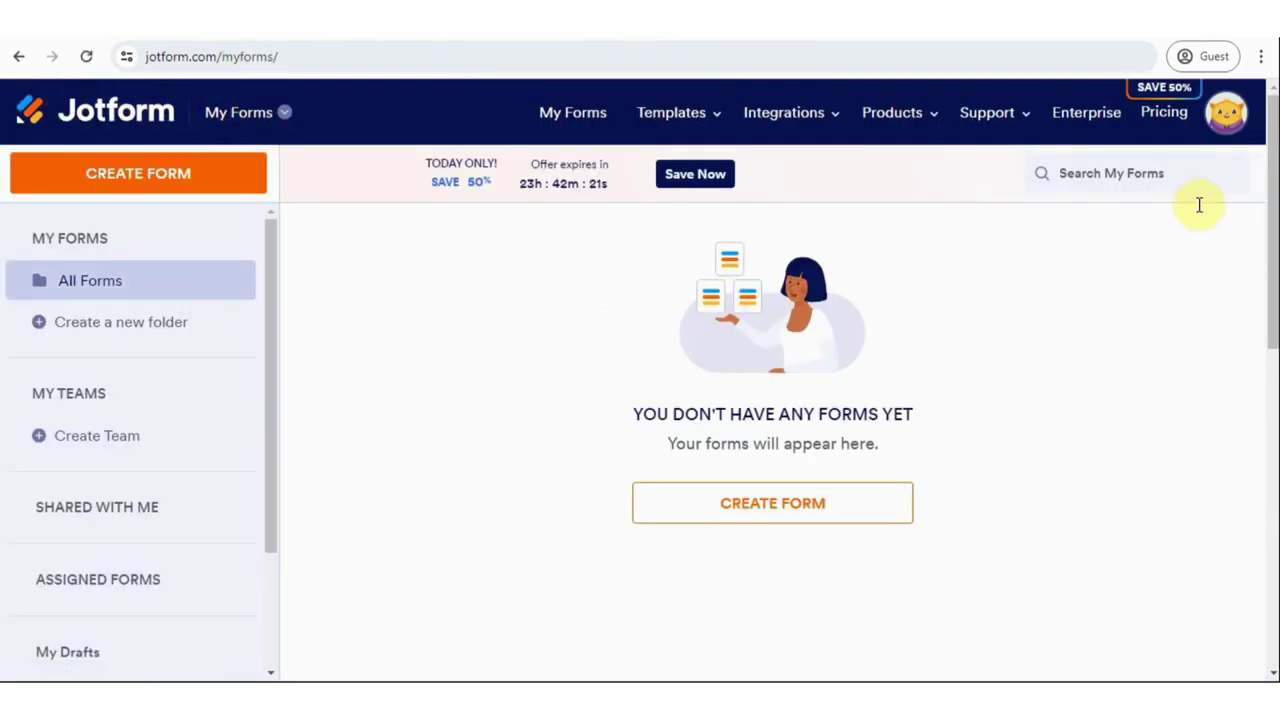
{"action": "left_click", "coordinate": [1224, 116]}
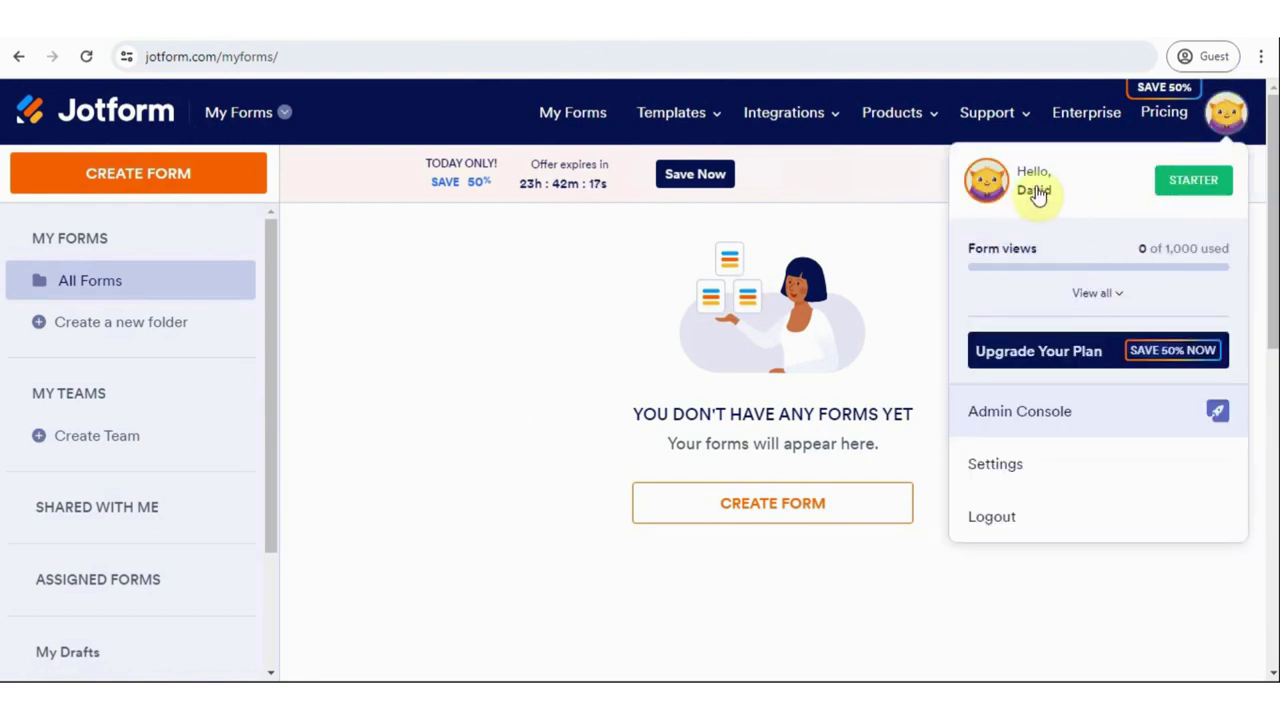
{"action": "left_click", "coordinate": [1008, 178]}
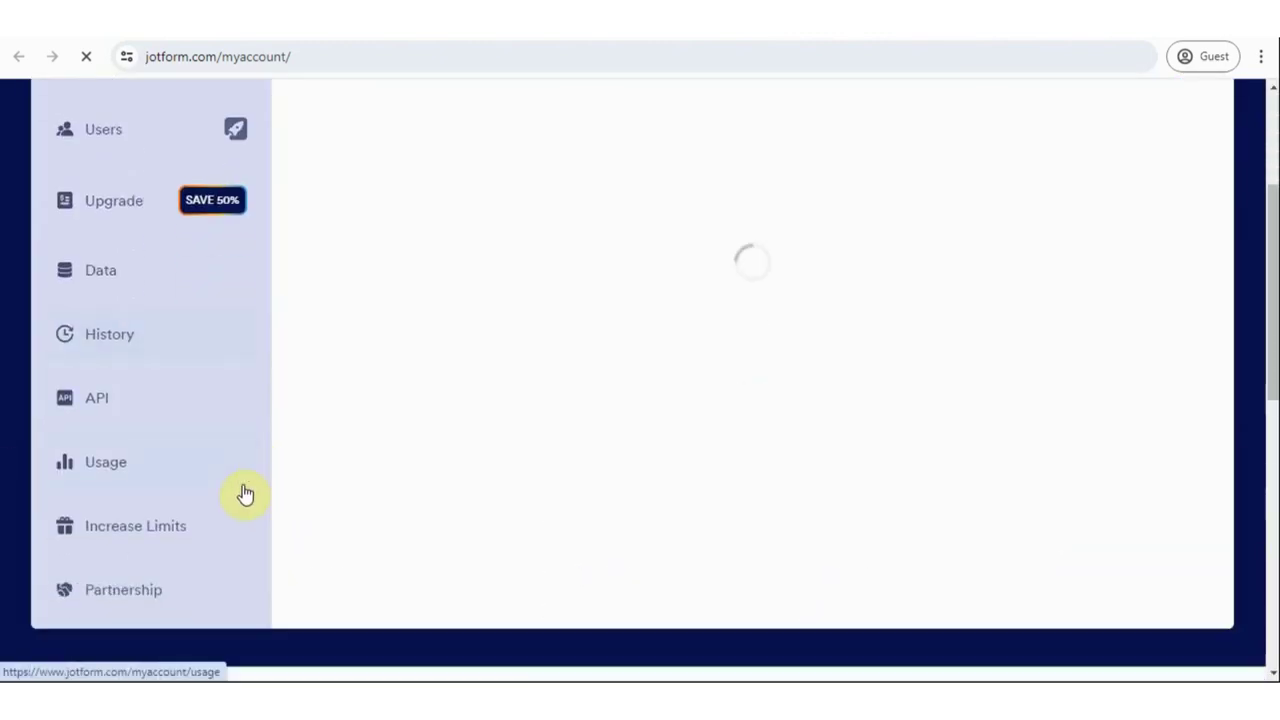
{"action": "left_click", "coordinate": [93, 375]}
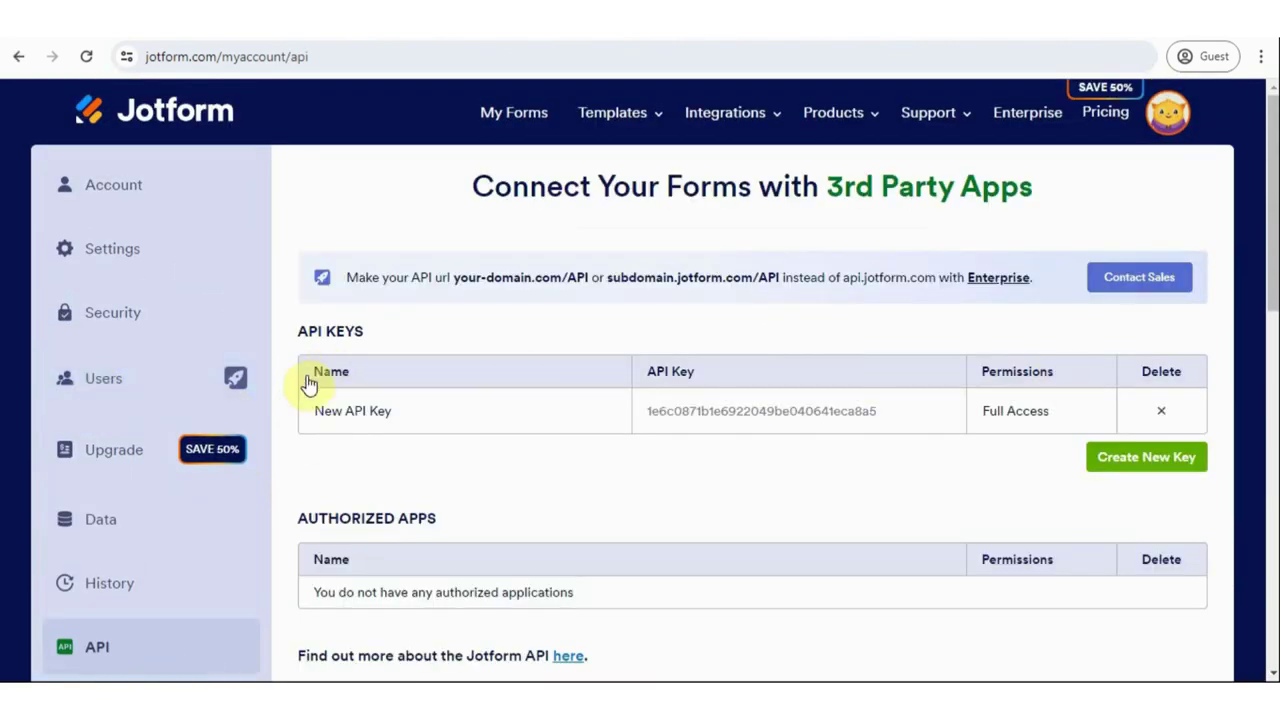
{"action": "double_click", "coordinate": [703, 408]}
{"action": "right_click", "coordinate": [727, 410]}
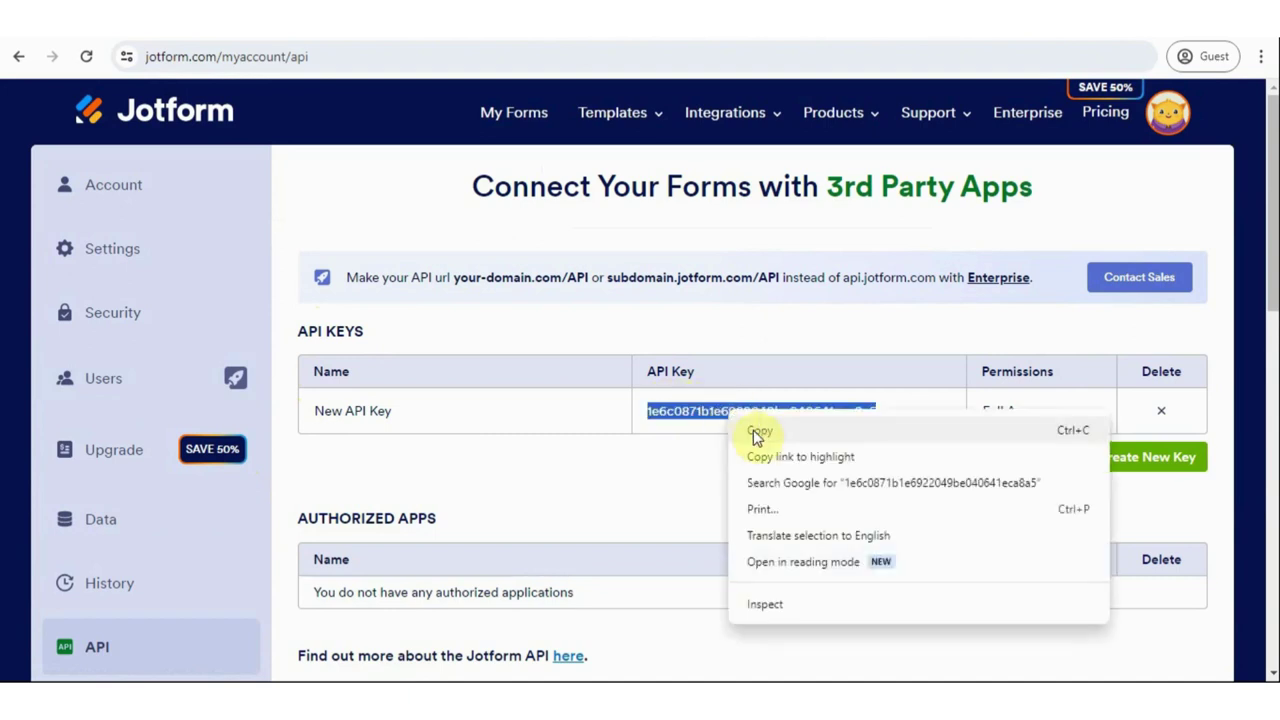
{"action": "left_click", "coordinate": [760, 430]}
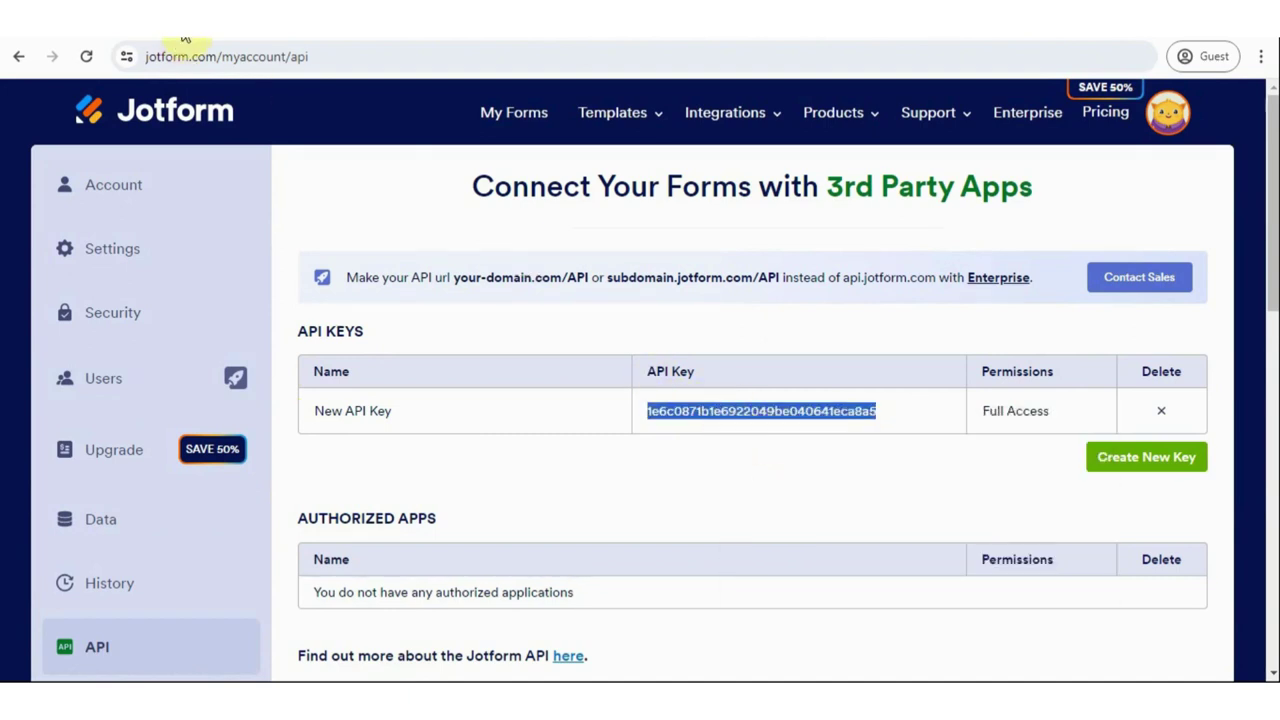
{"action": "left_click", "coordinate": [183, 37]}
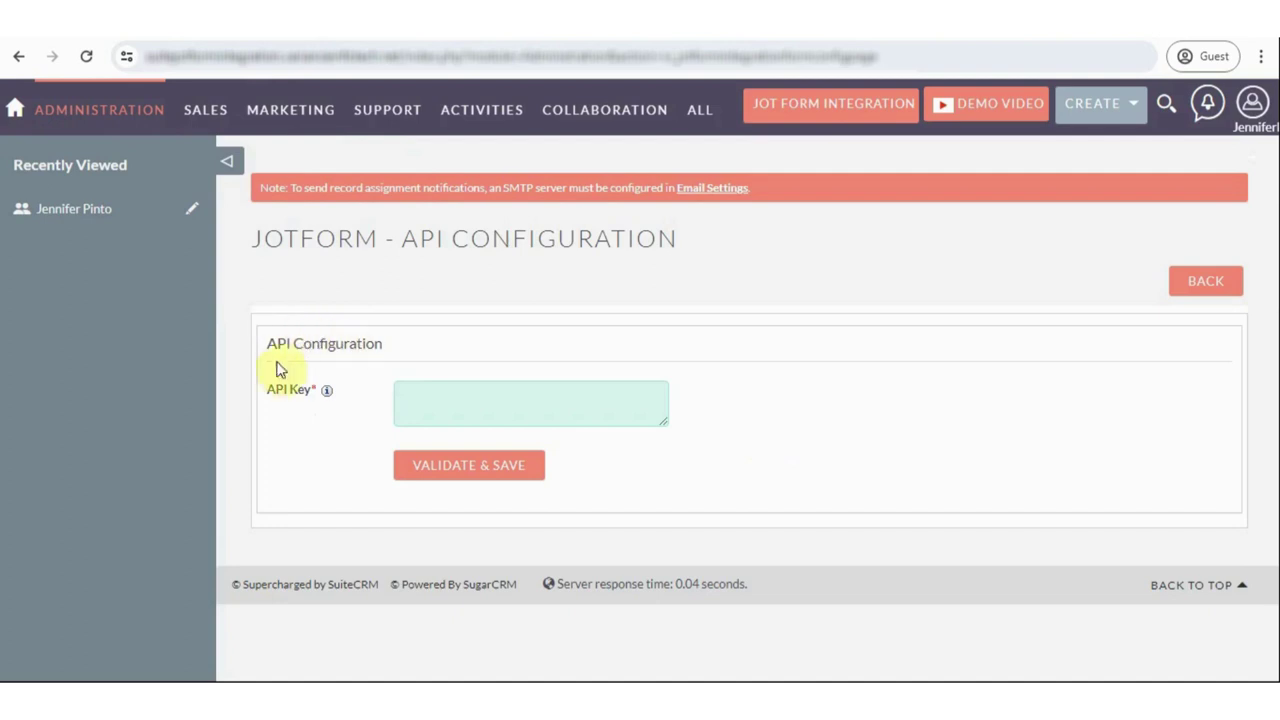
- Paste the Jotform API key into SuiteCRM's API Key field and validate and save it
{"action": "left_click", "coordinate": [451, 396]}
{"action": "right_click", "coordinate": [451, 396]}
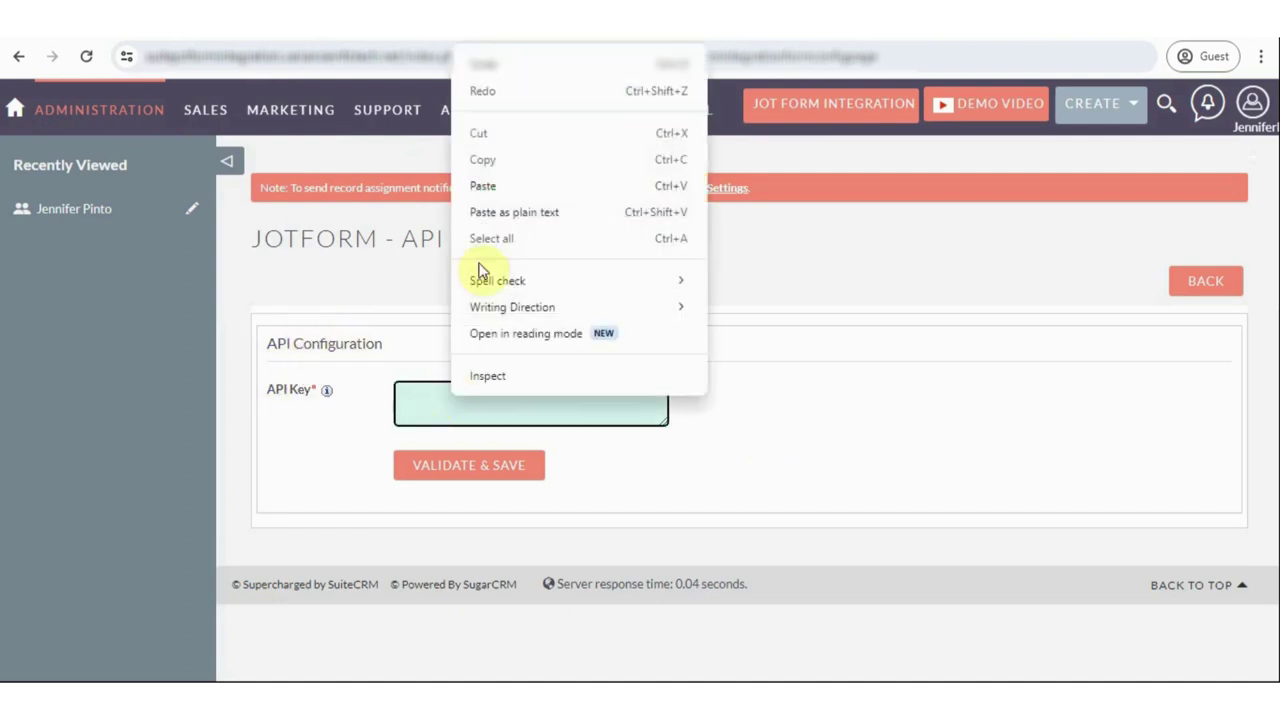
{"action": "left_click", "coordinate": [517, 183]}
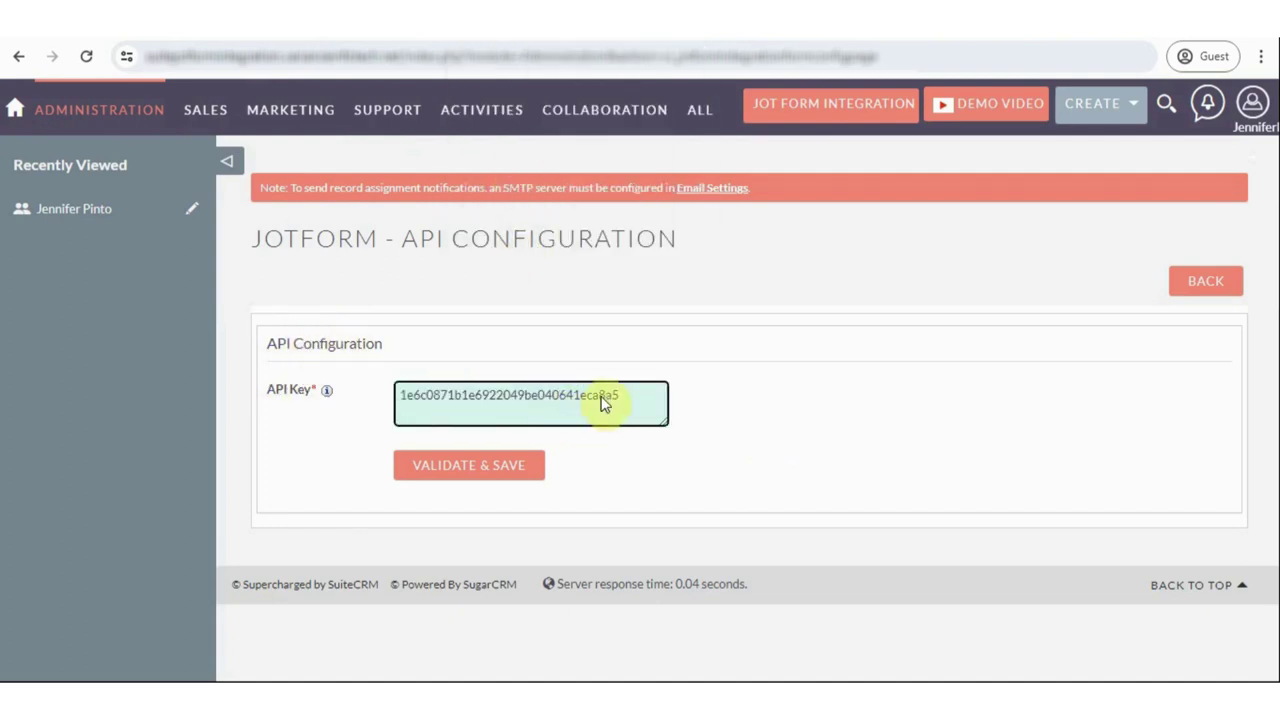
{"action": "left_click", "coordinate": [772, 436]}
{"action": "left_click", "coordinate": [448, 474]}
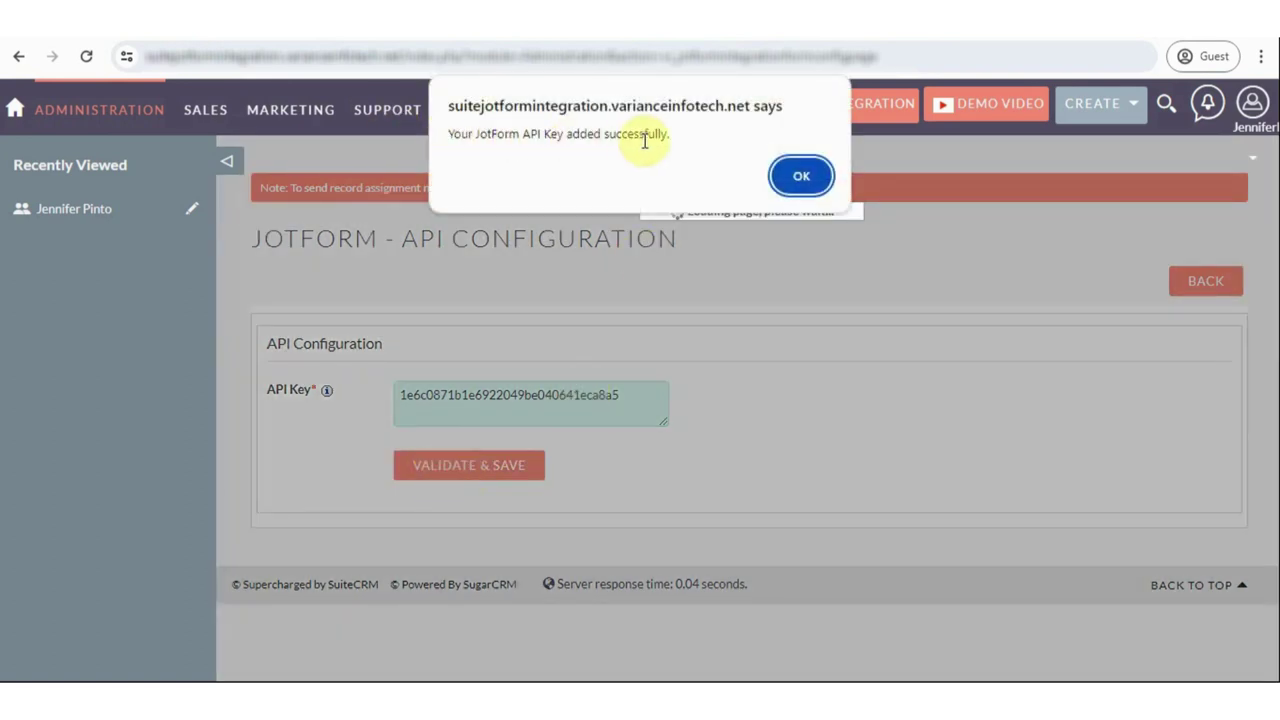
{"action": "left_click", "coordinate": [806, 177]}
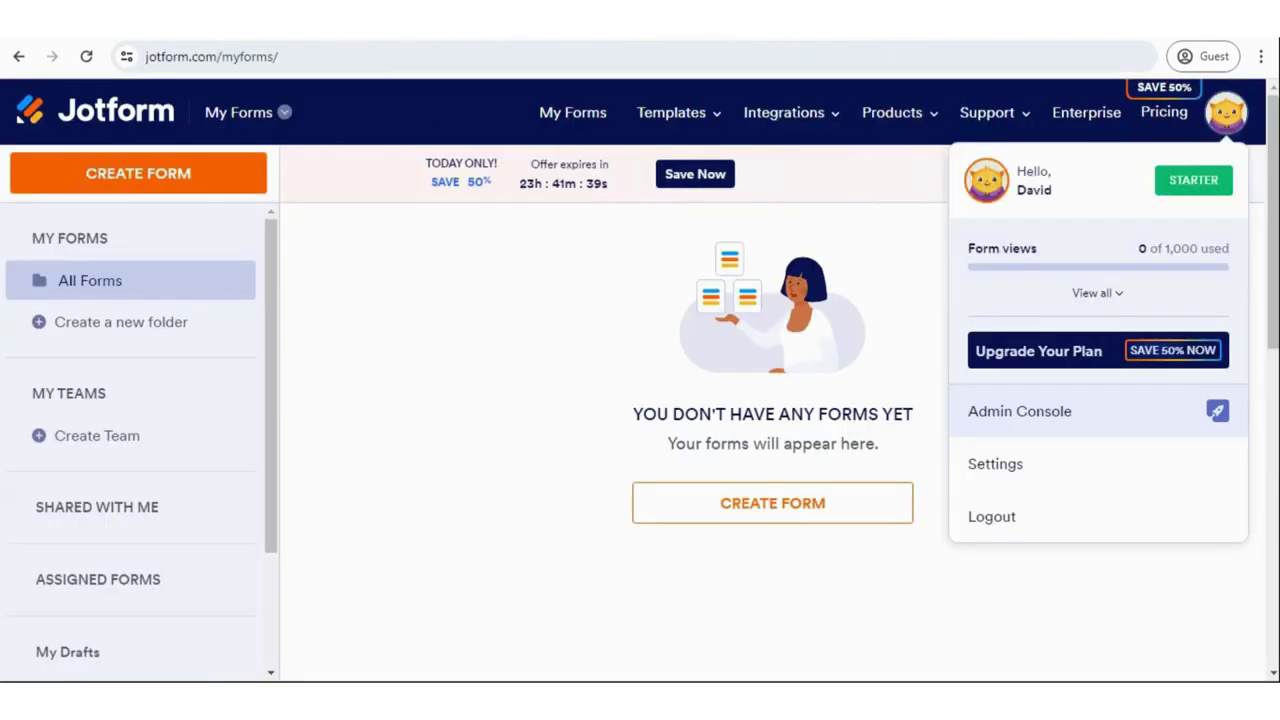
- Create an Appointment Request Form in Jotform from the ready-made template
{"action": "left_click", "coordinate": [451, 357]}
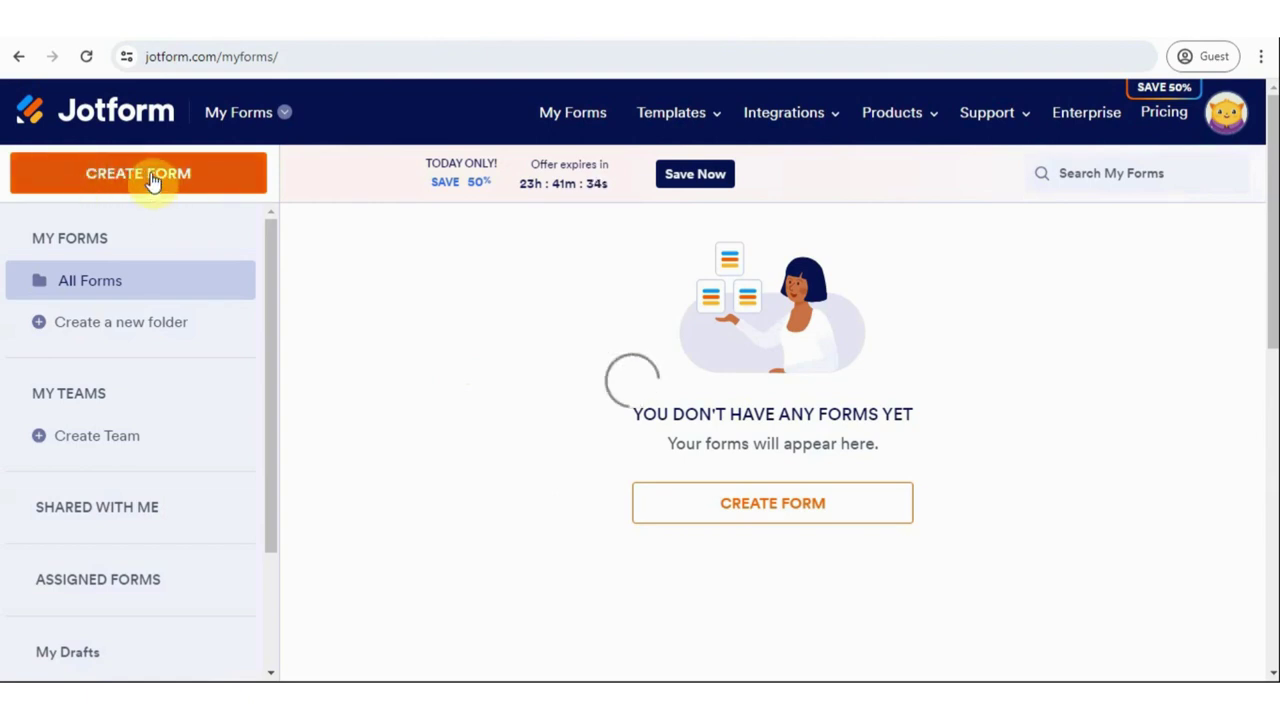
{"action": "left_click", "coordinate": [152, 180]}
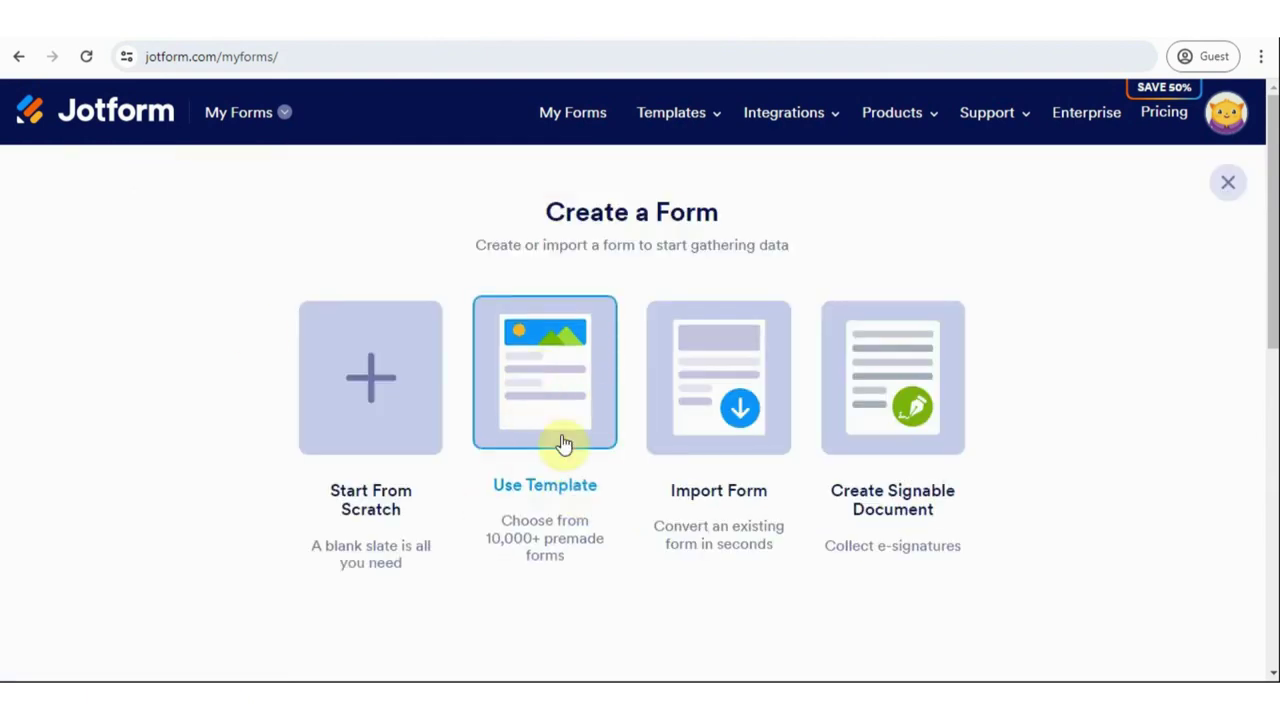
{"action": "left_click", "coordinate": [543, 394]}
{"action": "scroll", "coordinate": [600, 483], "scroll_direction": "down", "scroll_amount": 2}
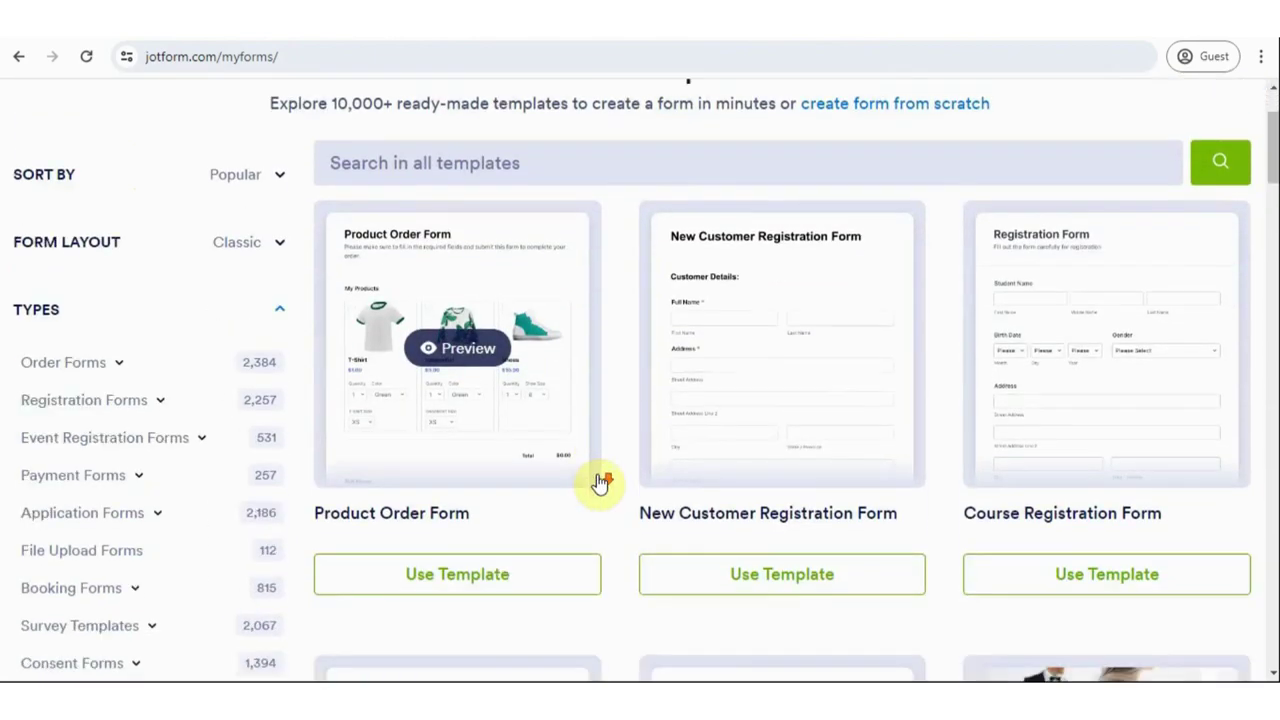
{"action": "scroll", "coordinate": [600, 483], "scroll_direction": "down", "scroll_amount": 5}
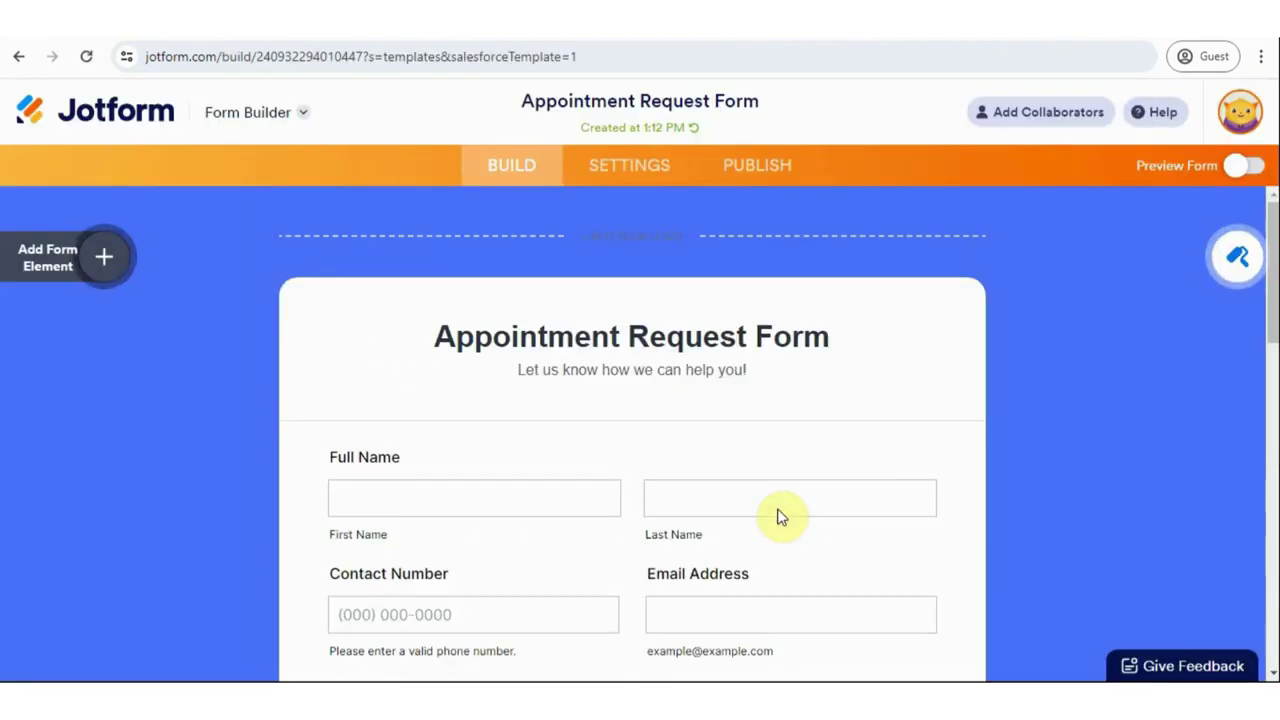
{"action": "scroll", "coordinate": [780, 516], "scroll_direction": "down", "scroll_amount": 5}
{"action": "scroll", "coordinate": [780, 516], "scroll_direction": "up", "scroll_amount": 6}
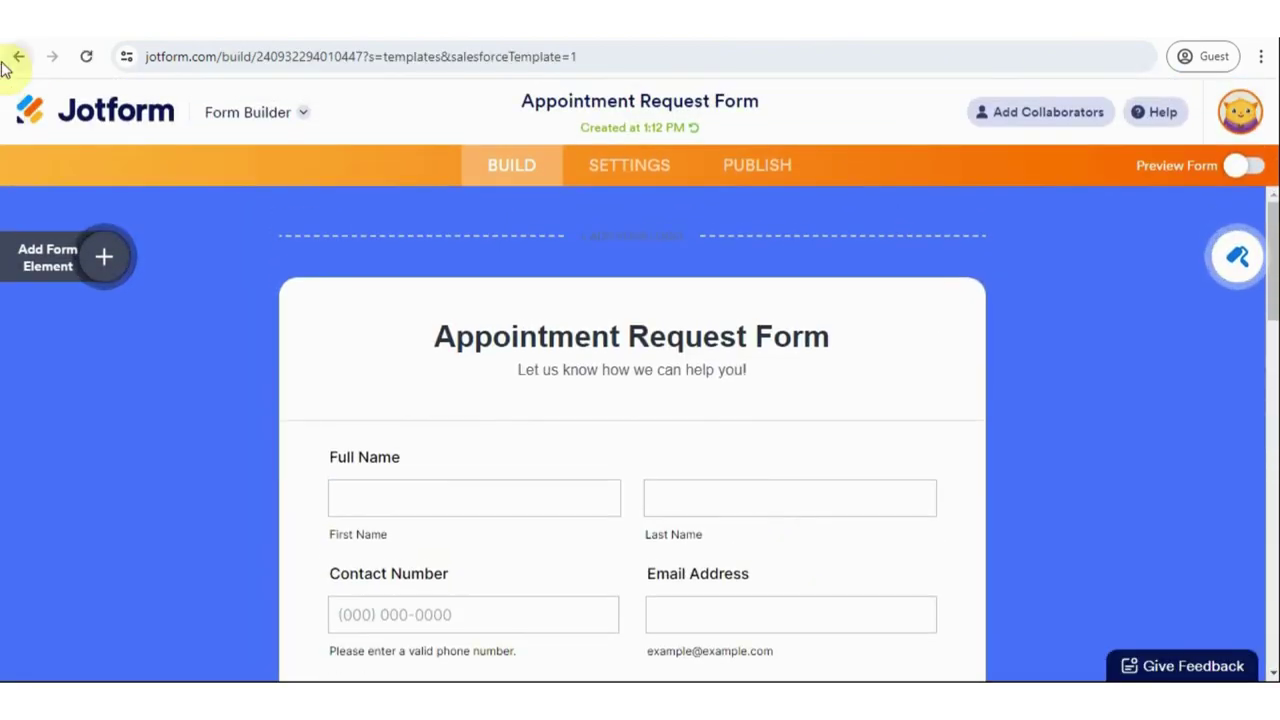
{"action": "left_click", "coordinate": [110, 118]}
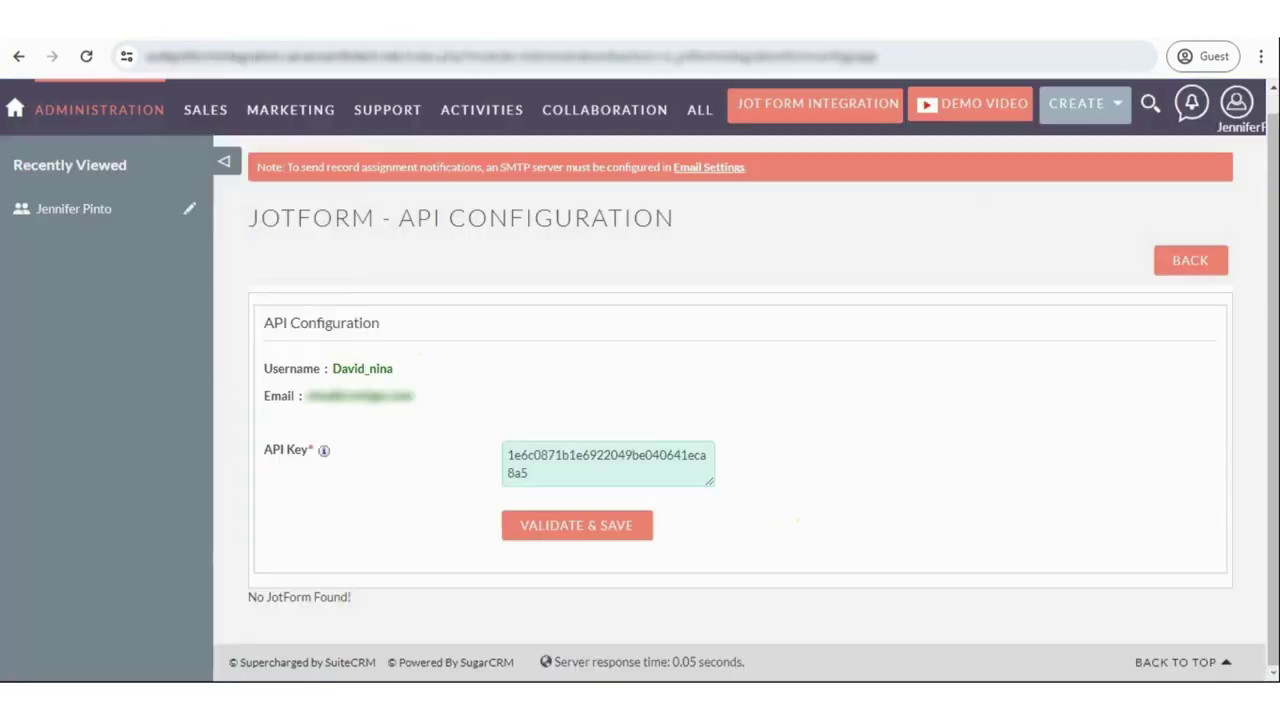
- Reload the SuiteCRM Jotform configuration page so the new form is listed
{"action": "right_click", "coordinate": [820, 371]}
{"action": "left_click", "coordinate": [911, 122]}
{"action": "scroll", "coordinate": [437, 558], "scroll_direction": "down", "scroll_amount": 2}
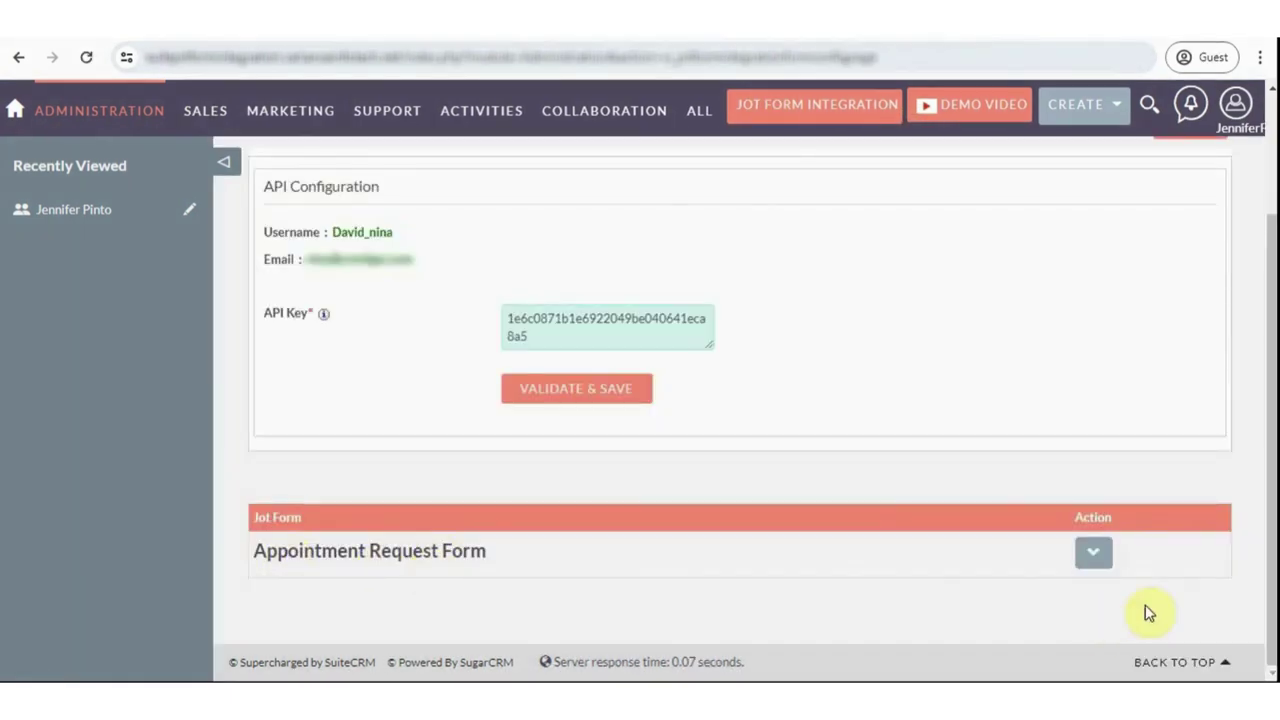
- Set the Appointment Request Form's field mapping module to Contacts
{"action": "left_click", "coordinate": [1093, 552]}
{"action": "scroll", "coordinate": [1097, 566], "scroll_direction": "down", "scroll_amount": 2}
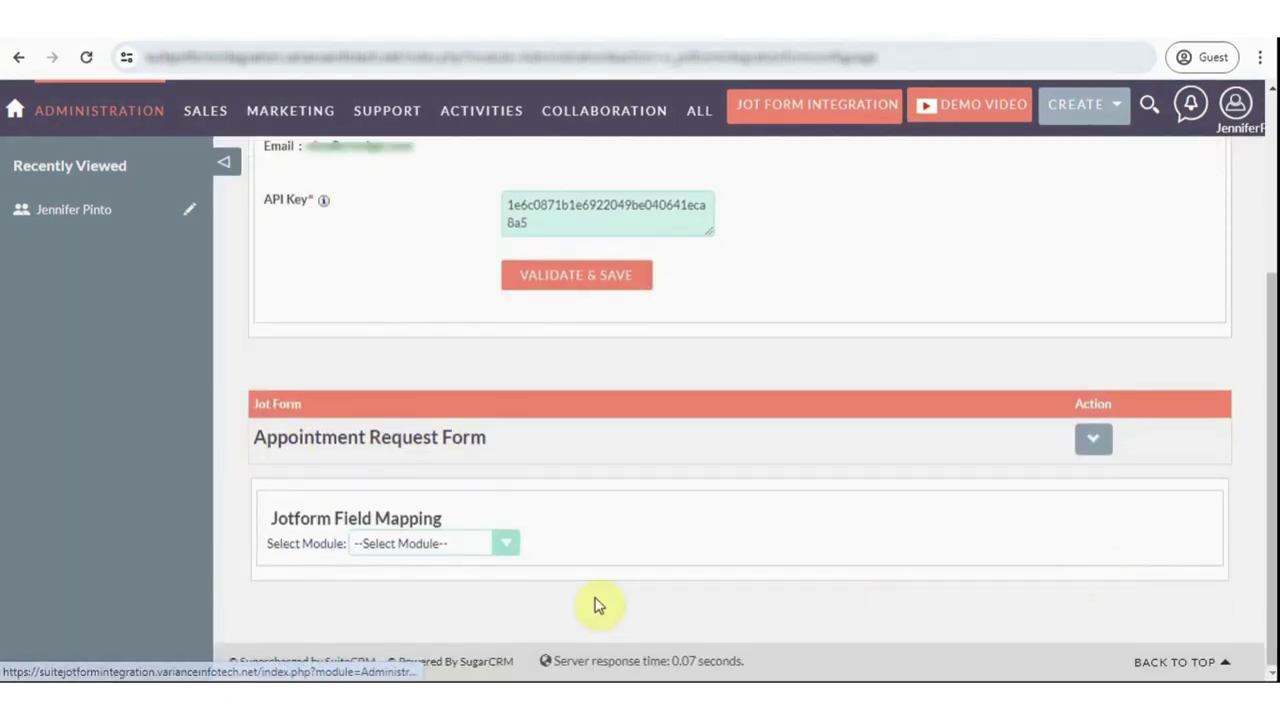
{"action": "left_click", "coordinate": [440, 543]}
{"action": "scroll", "coordinate": [517, 351], "scroll_direction": "down", "scroll_amount": 3}
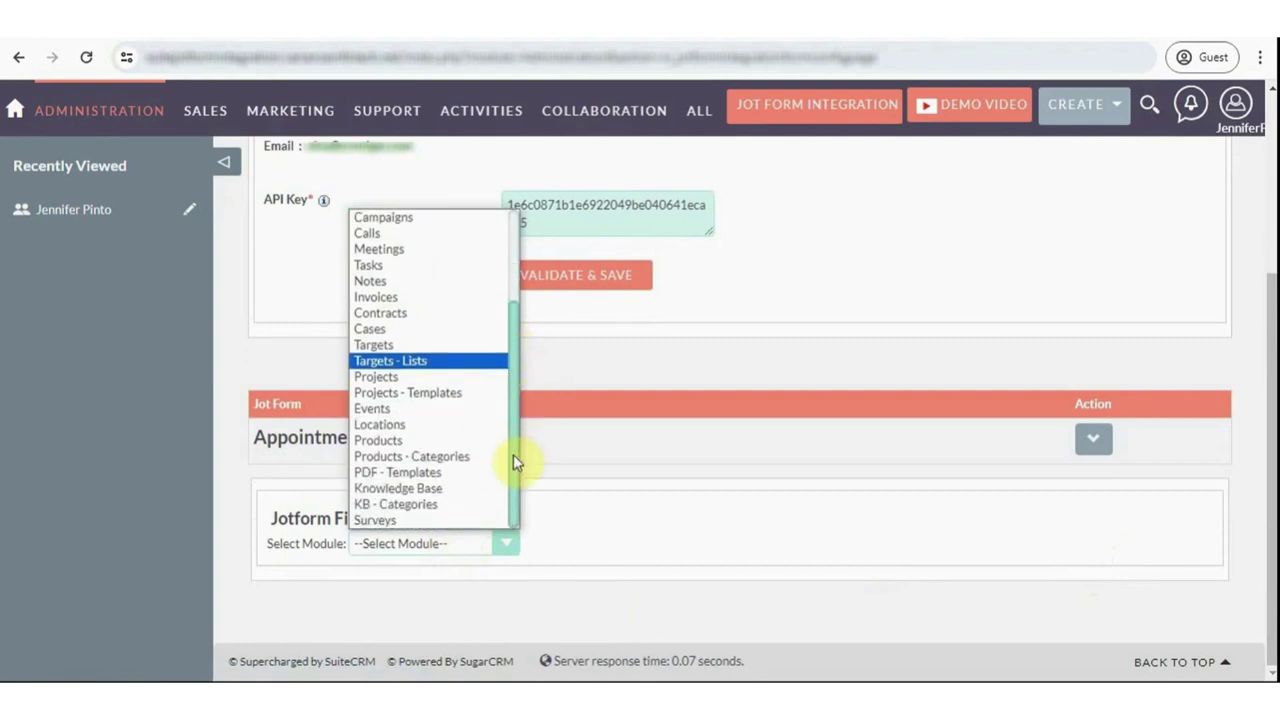
{"action": "scroll", "coordinate": [513, 454], "scroll_direction": "up", "scroll_amount": 3}
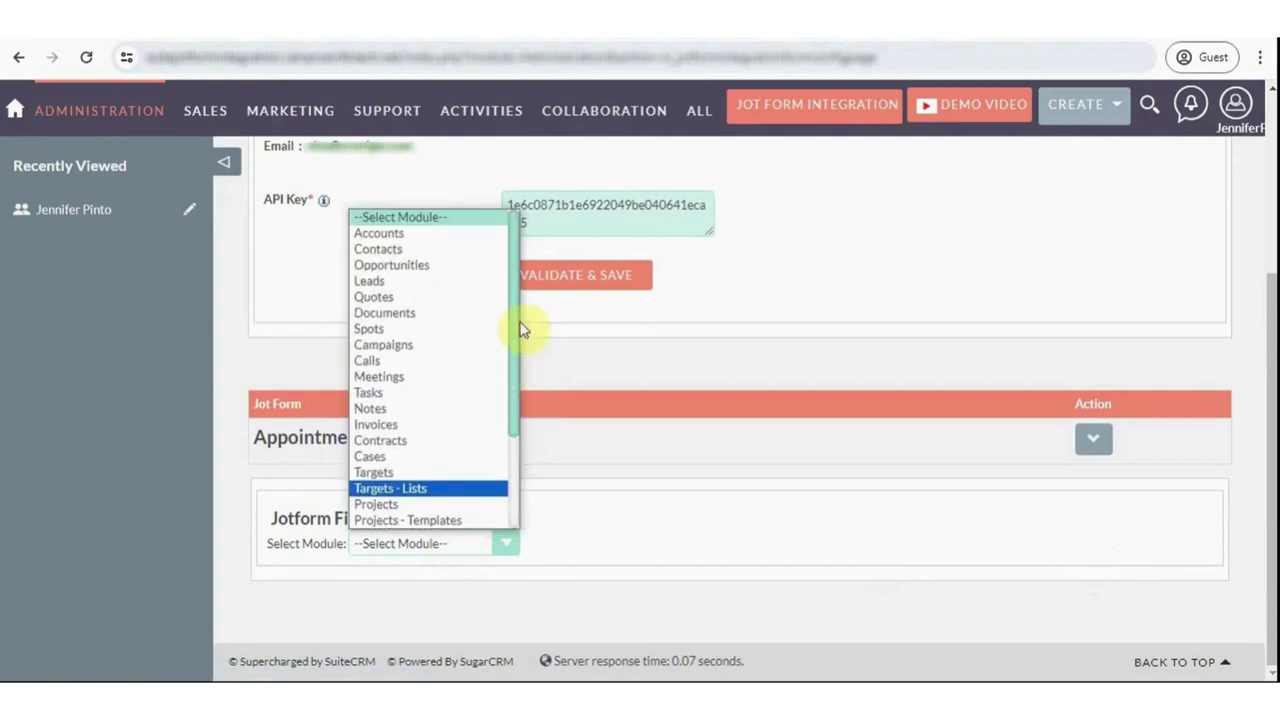
{"action": "left_click", "coordinate": [422, 258]}
{"action": "scroll", "coordinate": [580, 556], "scroll_direction": "down", "scroll_amount": 2}
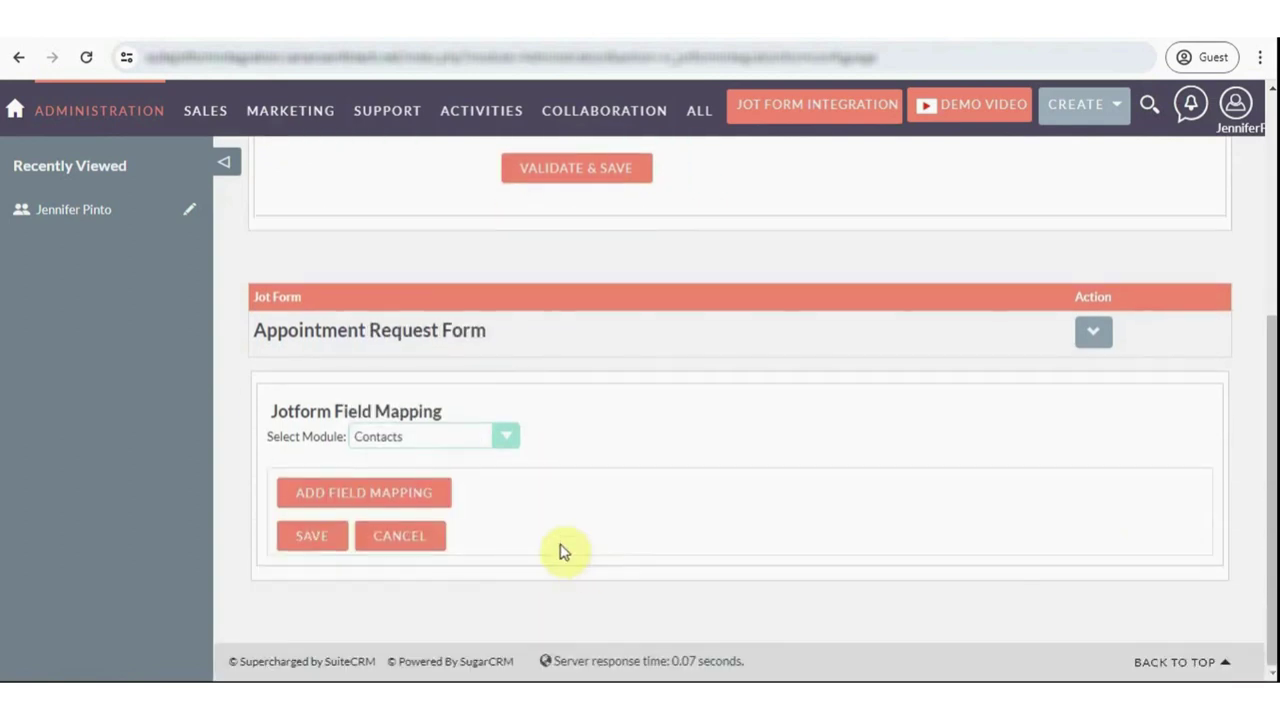
- Add a mapping from the form's Full Name to the contact's Last Name
{"action": "left_click", "coordinate": [398, 494]}
{"action": "left_click", "coordinate": [523, 505]}
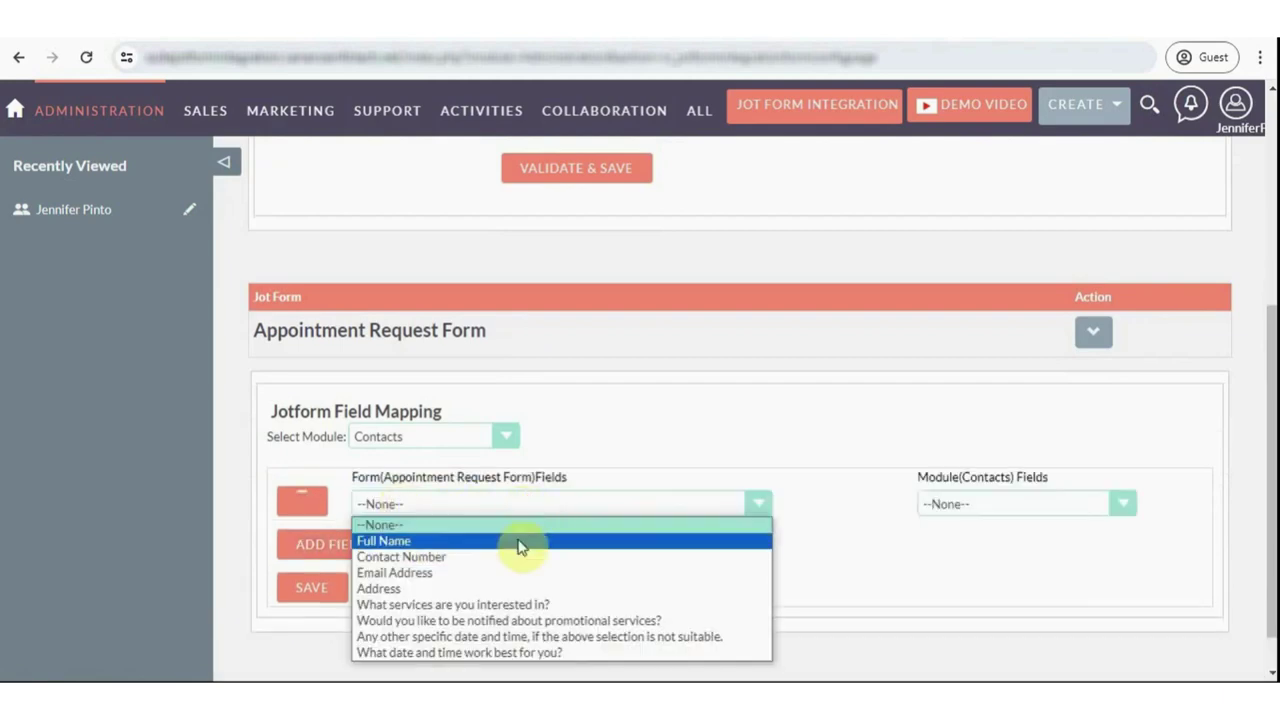
{"action": "left_click", "coordinate": [860, 546]}
{"action": "left_click", "coordinate": [1021, 501]}
{"action": "scroll", "coordinate": [1114, 363], "scroll_direction": "down", "scroll_amount": 1}
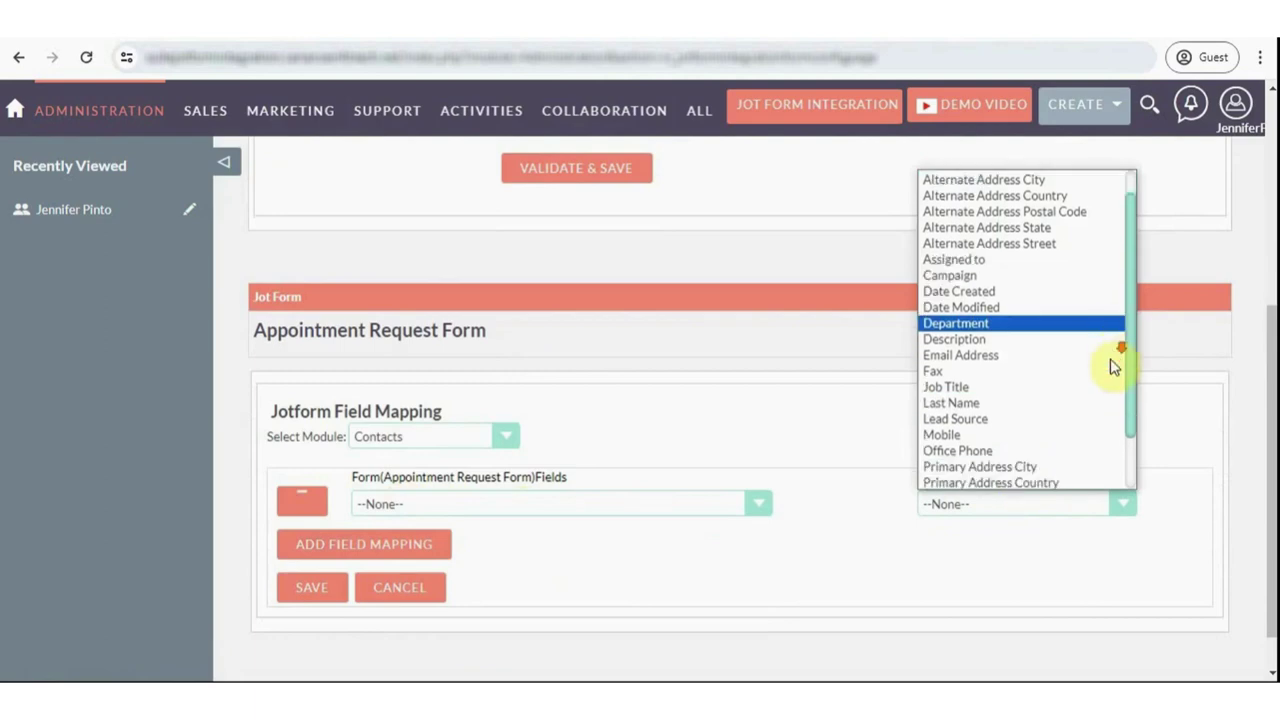
{"action": "scroll", "coordinate": [1120, 371], "scroll_direction": "up", "scroll_amount": 1}
{"action": "left_click", "coordinate": [797, 579]}
{"action": "left_click", "coordinate": [553, 504]}
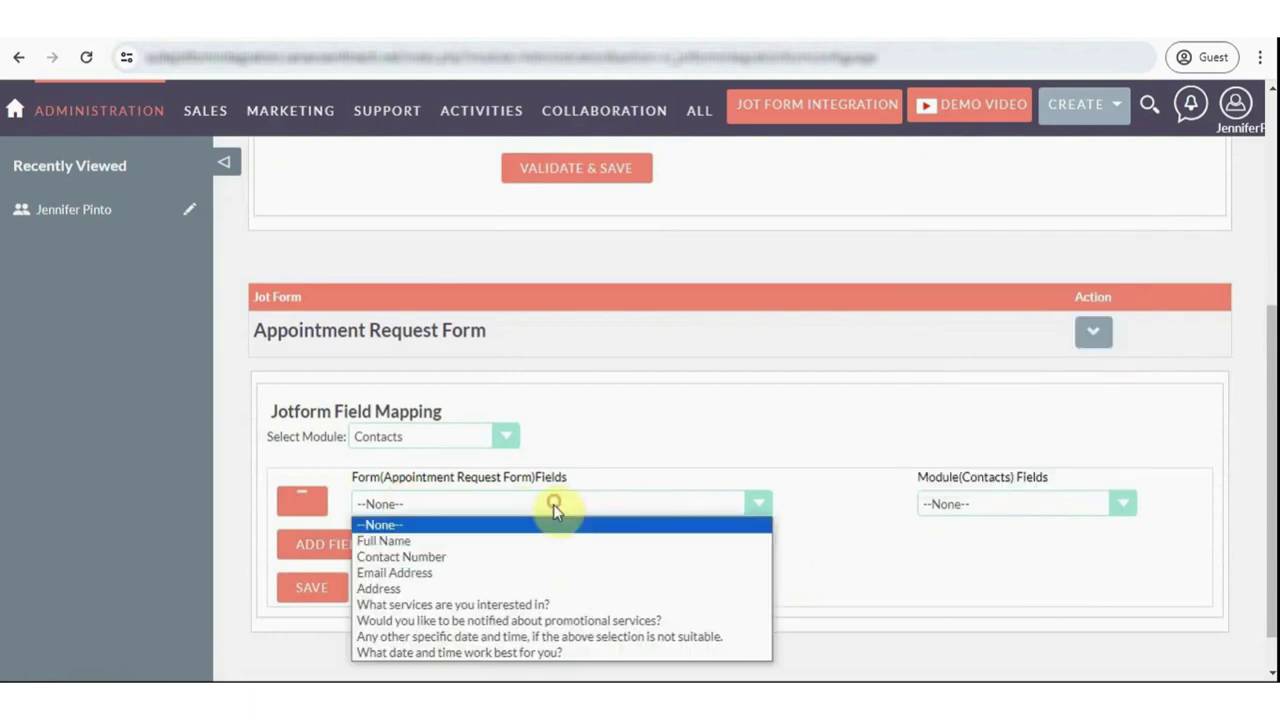
{"action": "left_click", "coordinate": [525, 541]}
{"action": "left_click", "coordinate": [1000, 505]}
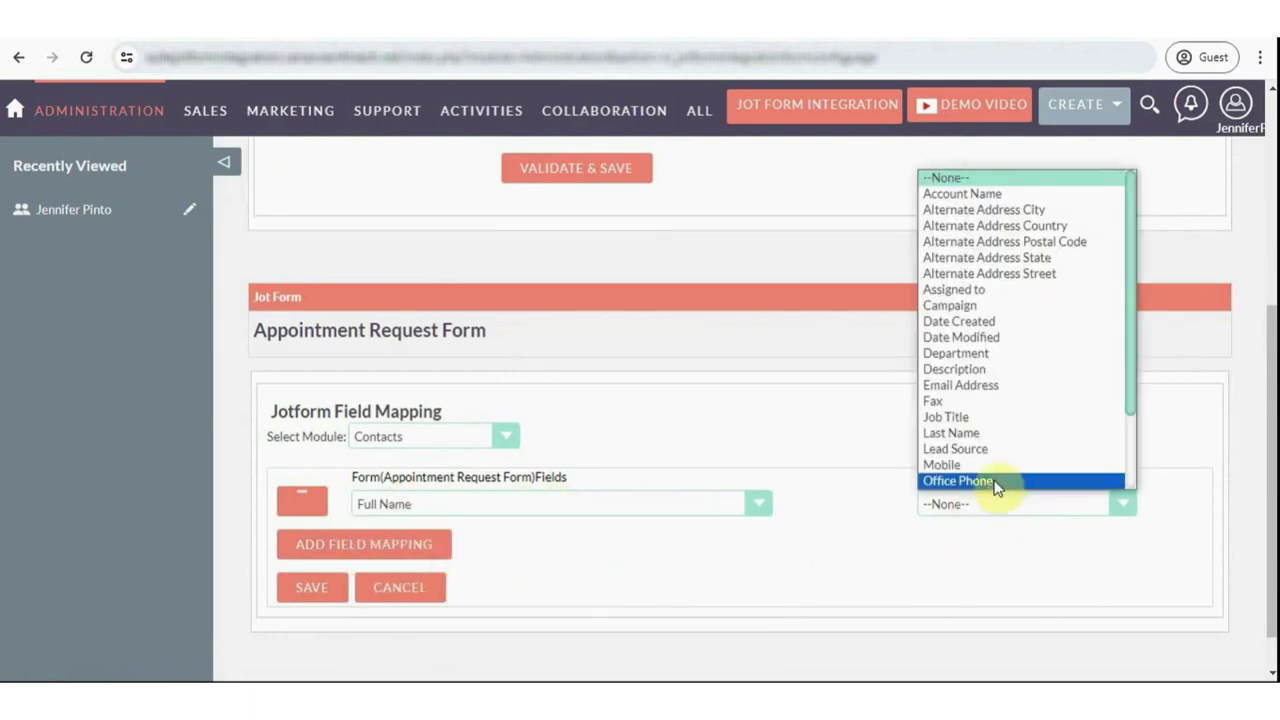
{"action": "left_click", "coordinate": [1003, 437]}
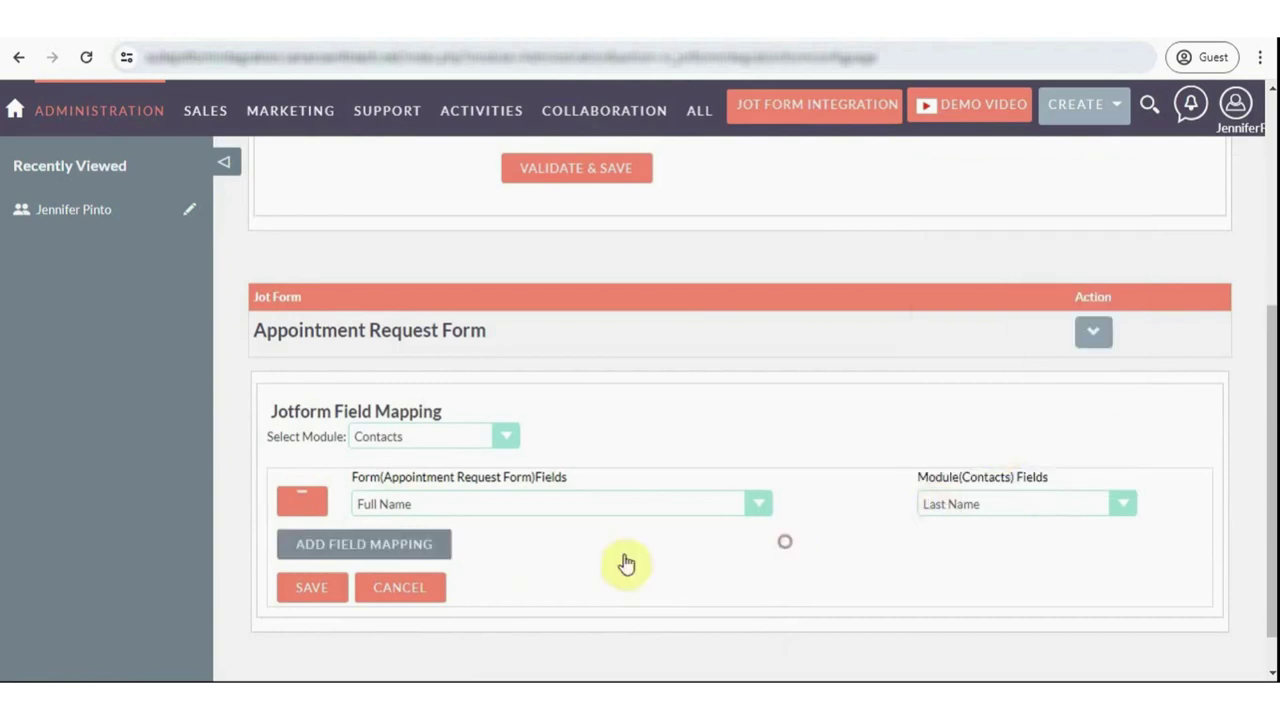
- Map Contact Number to the contact's Mobile field
{"action": "left_click", "coordinate": [368, 552]}
{"action": "left_click", "coordinate": [481, 540]}
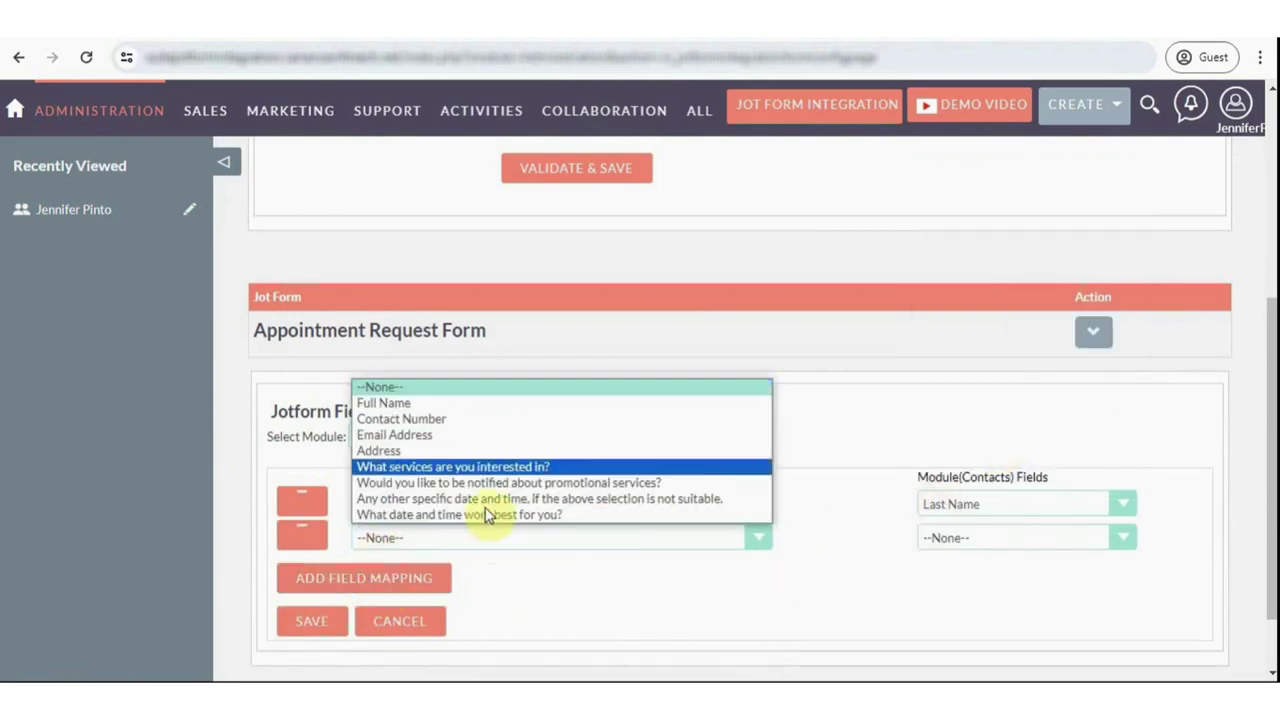
{"action": "left_click", "coordinate": [491, 423]}
{"action": "left_click", "coordinate": [975, 540]}
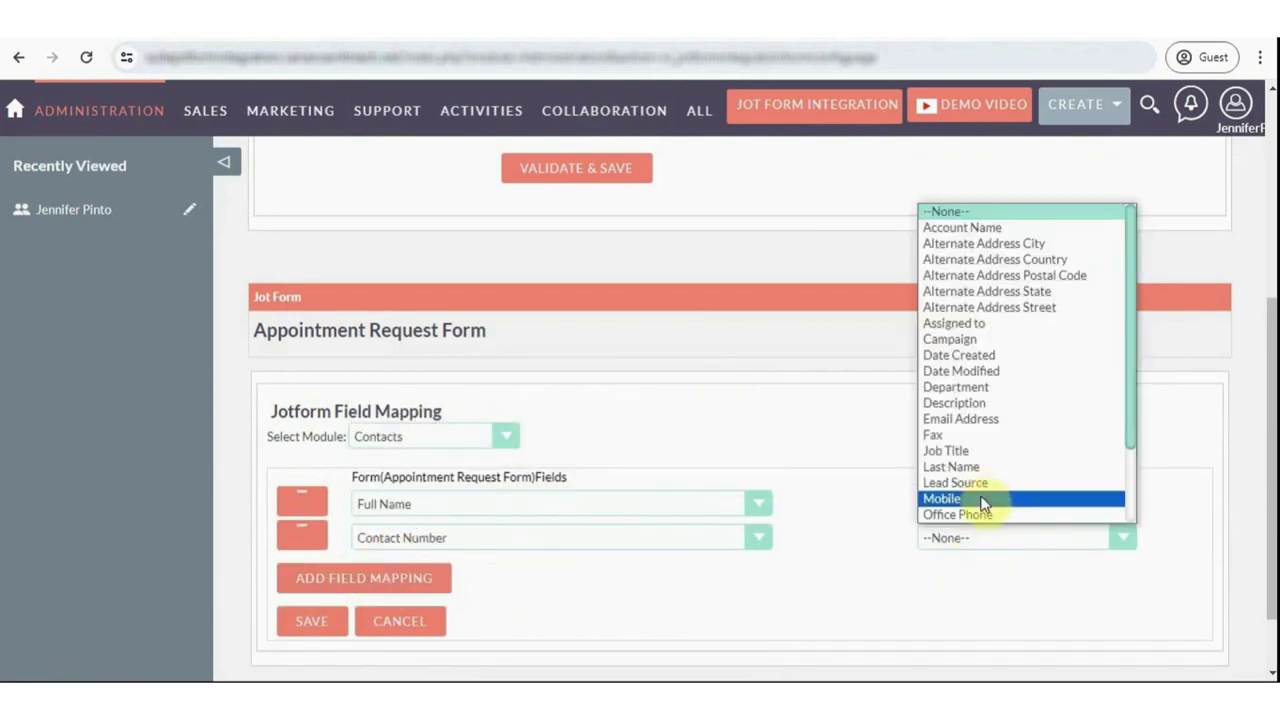
{"action": "left_click", "coordinate": [975, 499]}
- Map the form's Email Address to the contact's Email Address
{"action": "left_click", "coordinate": [415, 585]}
{"action": "left_click", "coordinate": [517, 568]}
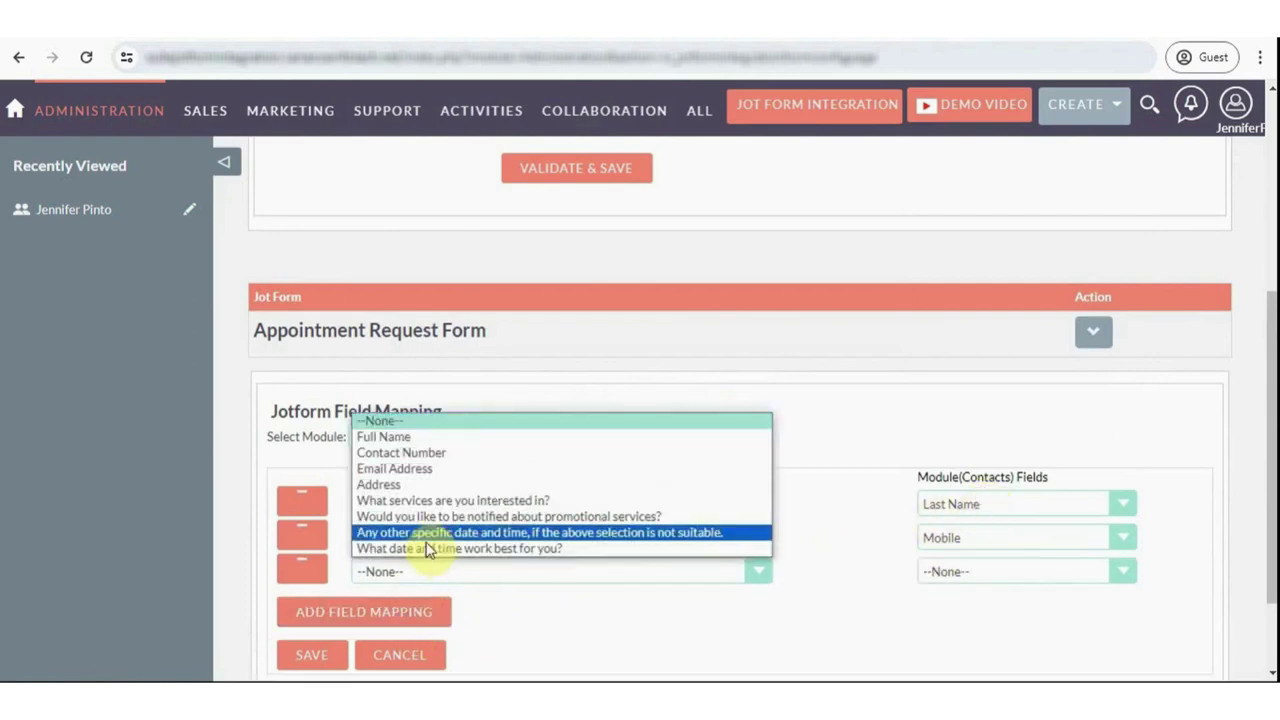
{"action": "left_click", "coordinate": [424, 474]}
{"action": "left_click", "coordinate": [948, 571]}
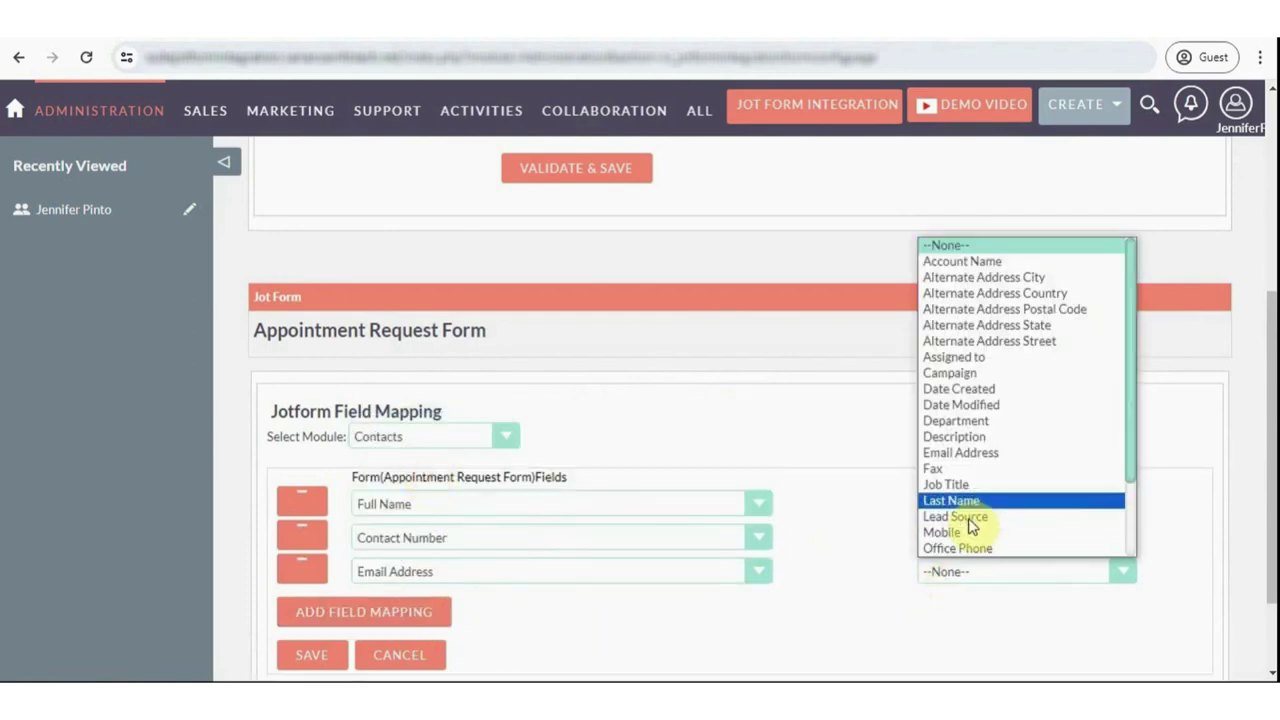
{"action": "left_click", "coordinate": [958, 453]}
- Map the form's Address to the contact's Alternate Address City
{"action": "scroll", "coordinate": [790, 668], "scroll_direction": "down", "scroll_amount": 2}
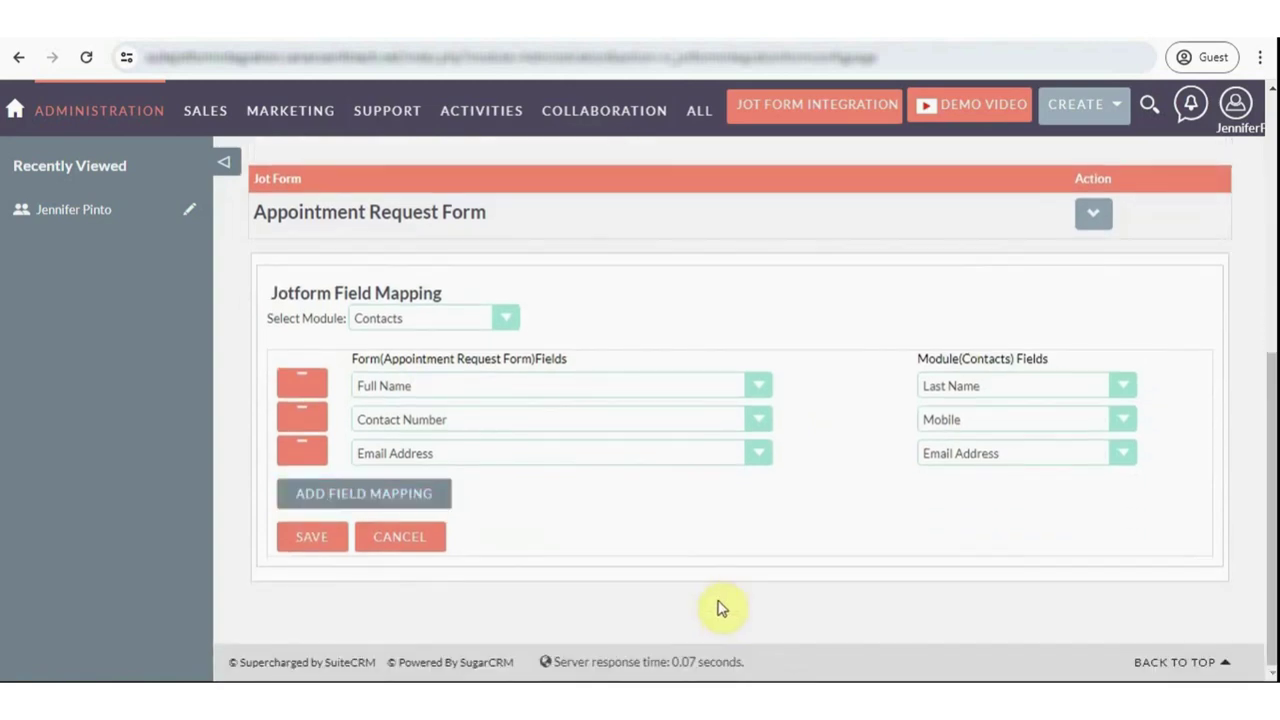
{"action": "left_click", "coordinate": [358, 493]}
{"action": "left_click", "coordinate": [450, 497]}
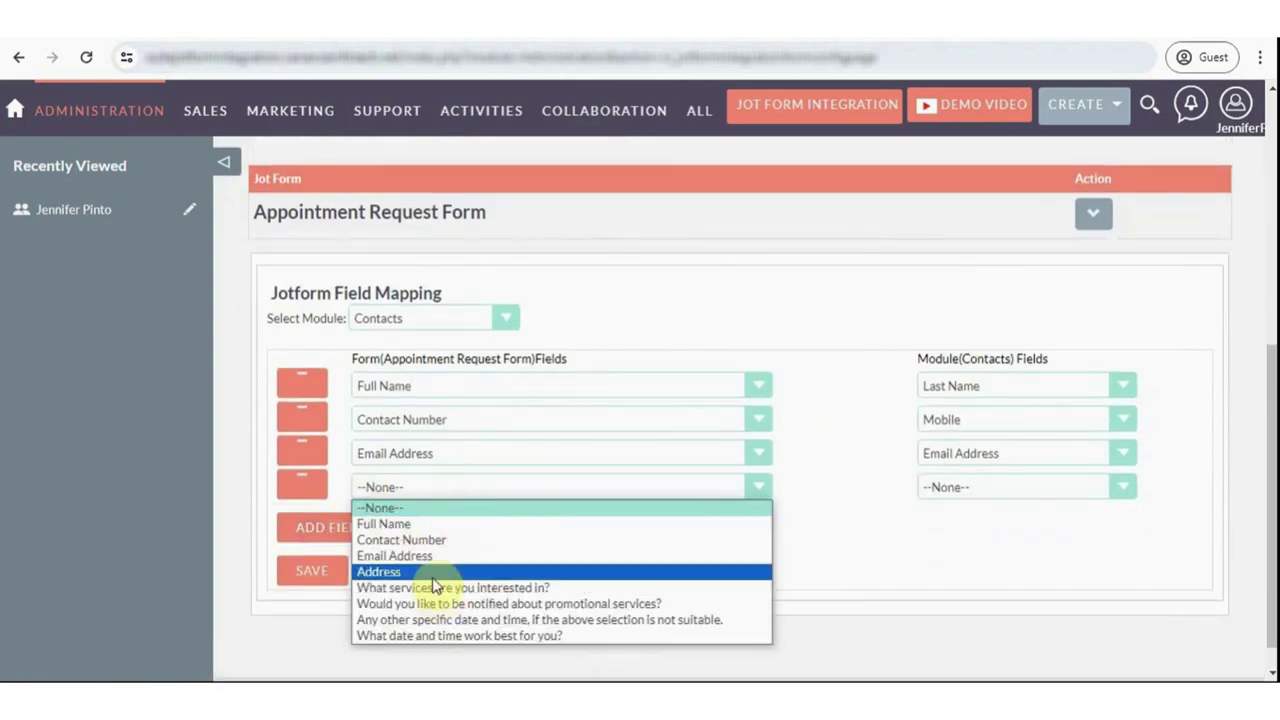
{"action": "left_click", "coordinate": [430, 569]}
{"action": "left_click", "coordinate": [948, 490]}
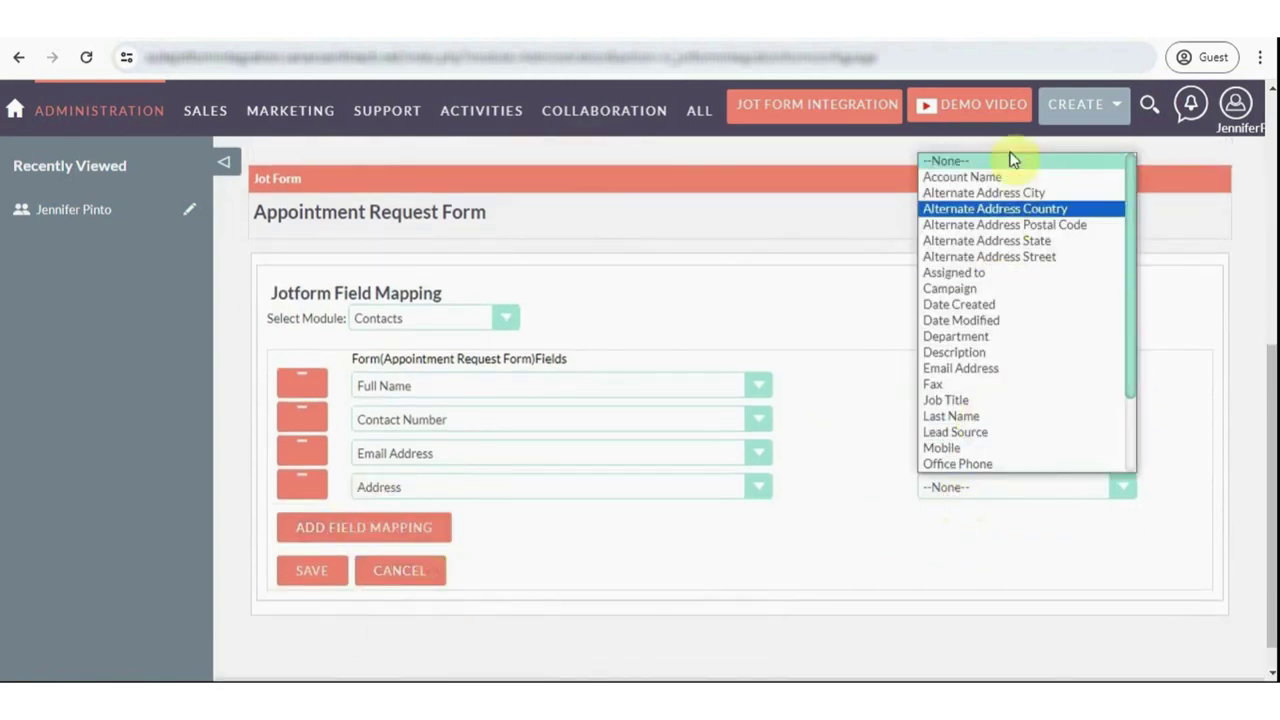
{"action": "left_click", "coordinate": [1015, 196]}
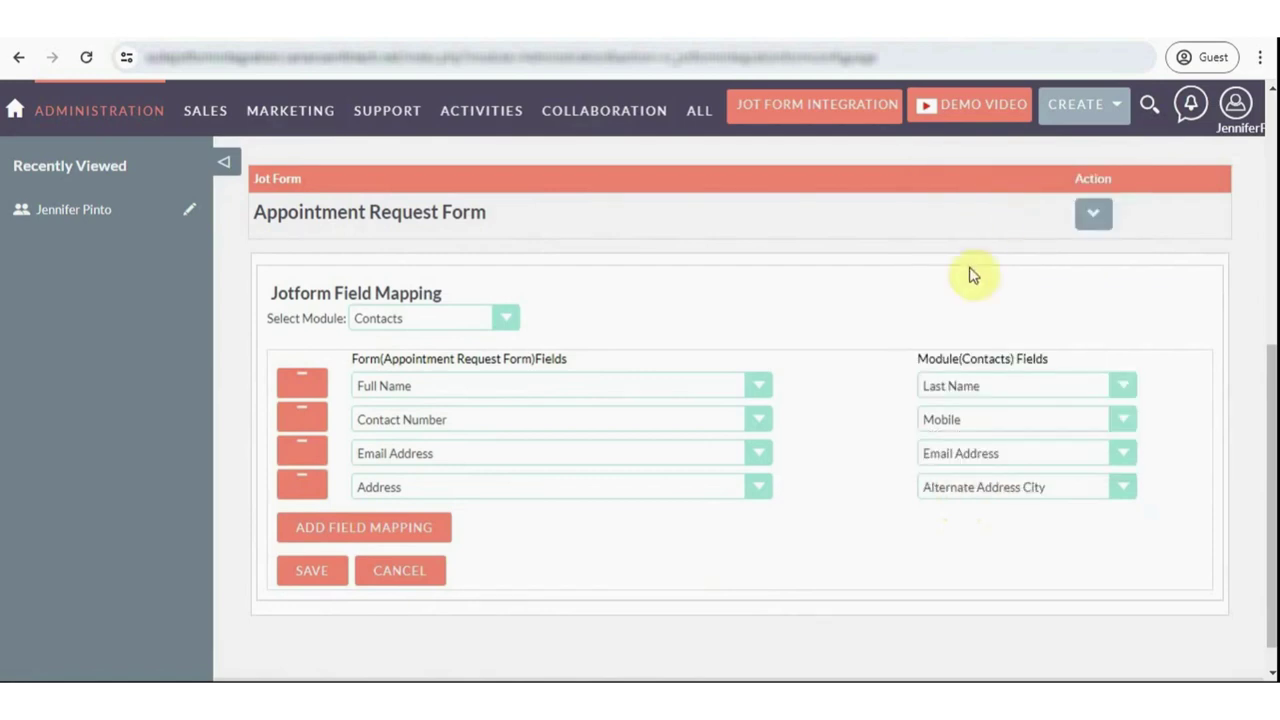
- Save the four field mappings and review them in the expanded mapping panel
{"action": "left_click", "coordinate": [326, 574]}
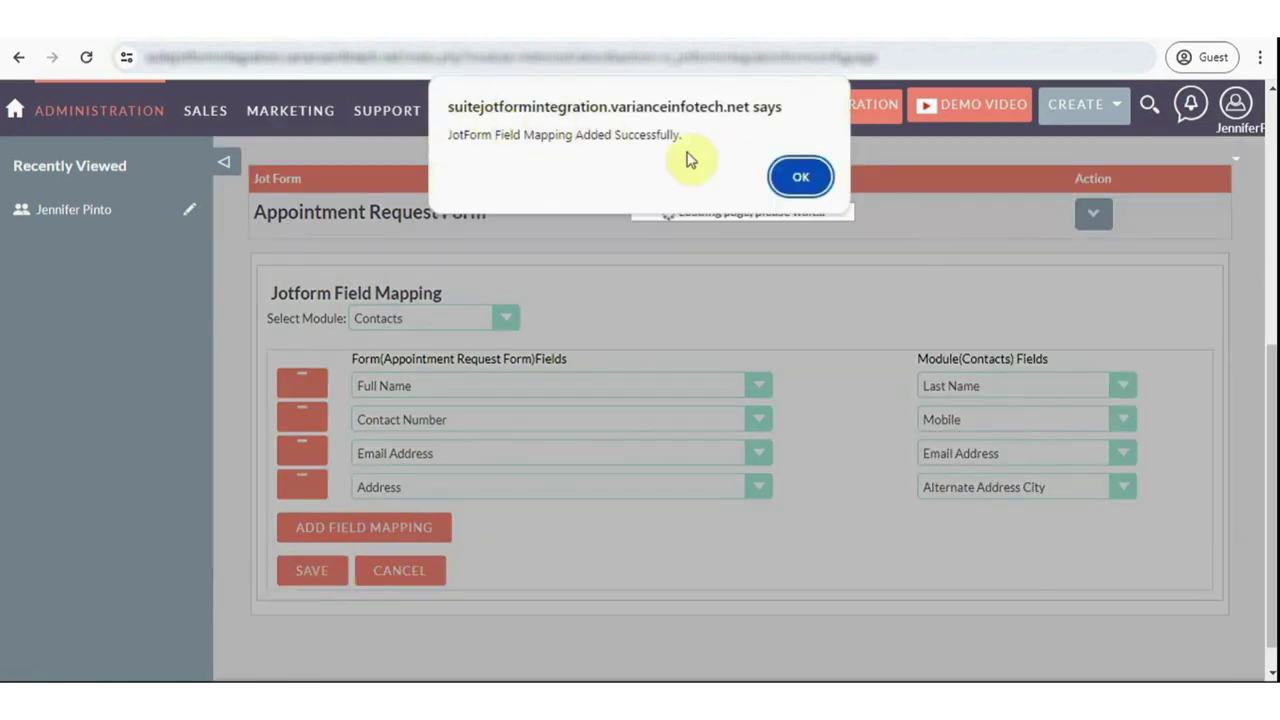
{"action": "left_click", "coordinate": [800, 176]}
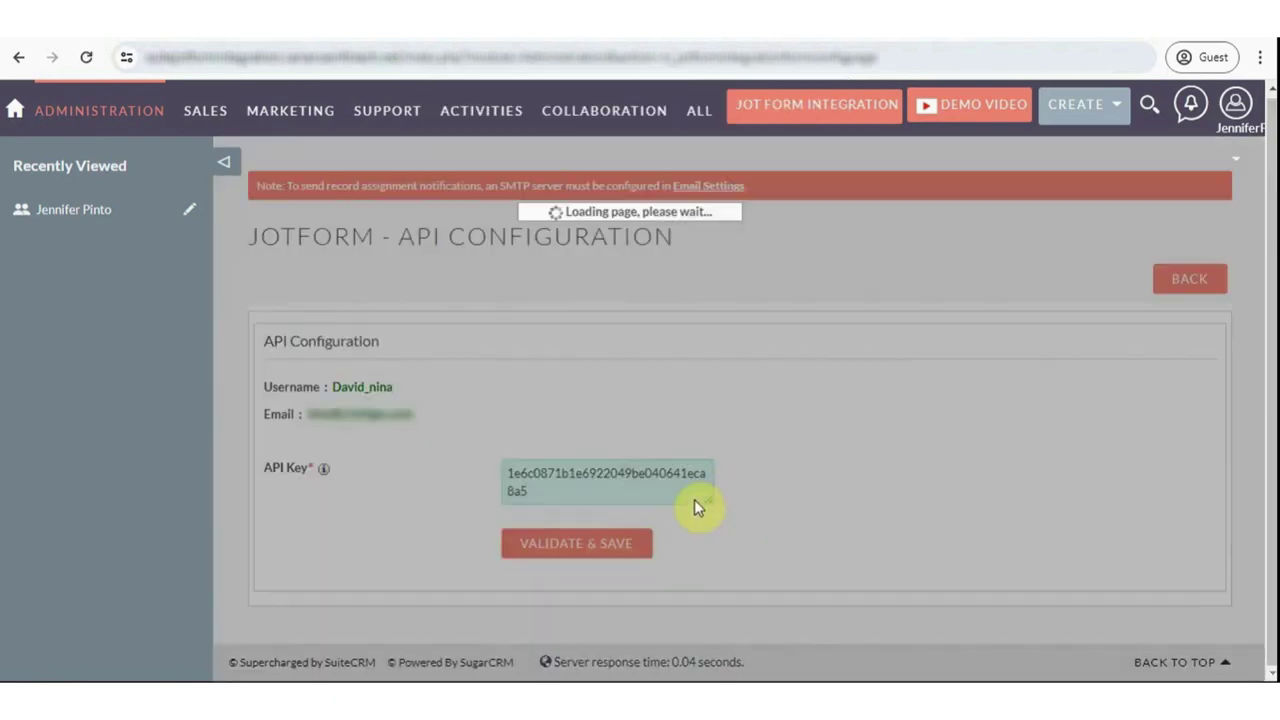
{"action": "scroll", "coordinate": [696, 502], "scroll_direction": "down", "scroll_amount": 2}
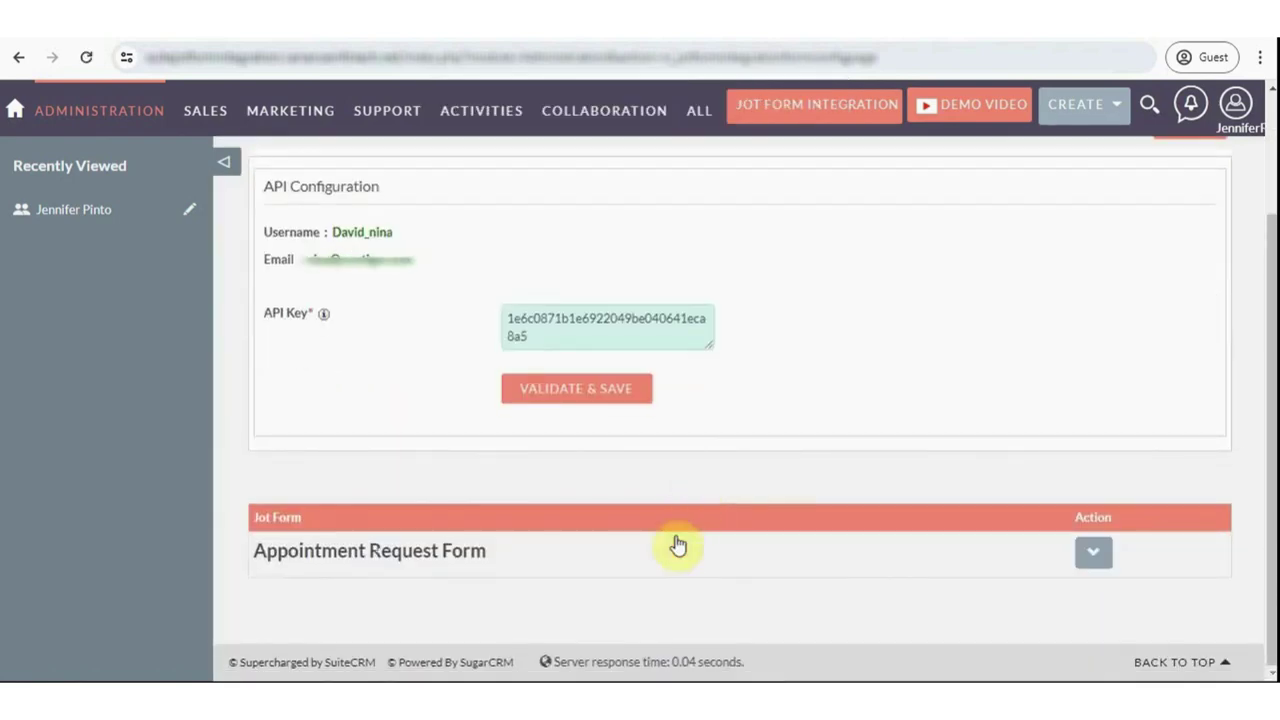
{"action": "left_click", "coordinate": [1094, 554]}
{"action": "scroll", "coordinate": [893, 575], "scroll_direction": "down", "scroll_amount": 4}
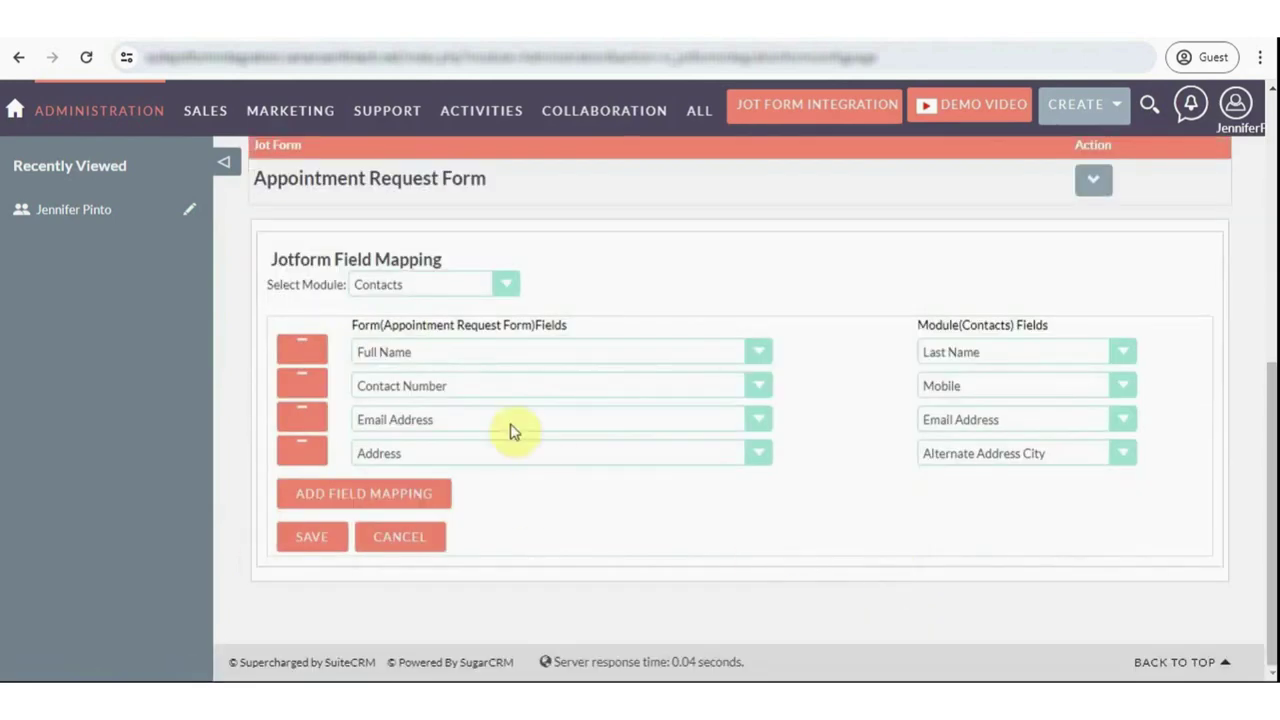
{"action": "left_click", "coordinate": [1096, 184]}
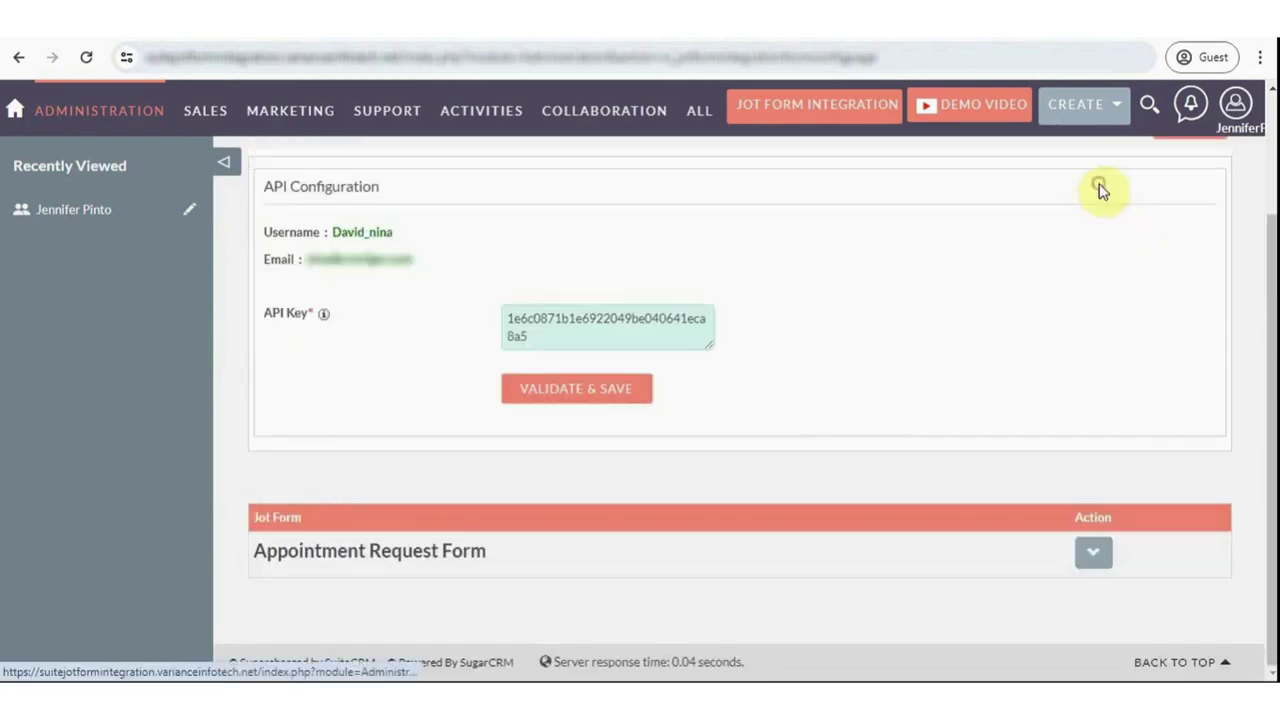
{"action": "scroll", "coordinate": [943, 386], "scroll_direction": "up", "scroll_amount": 2}
- Open the SuiteCRM Contacts list in a new tab, still without records
{"action": "mouse_move", "coordinate": [700, 115]}
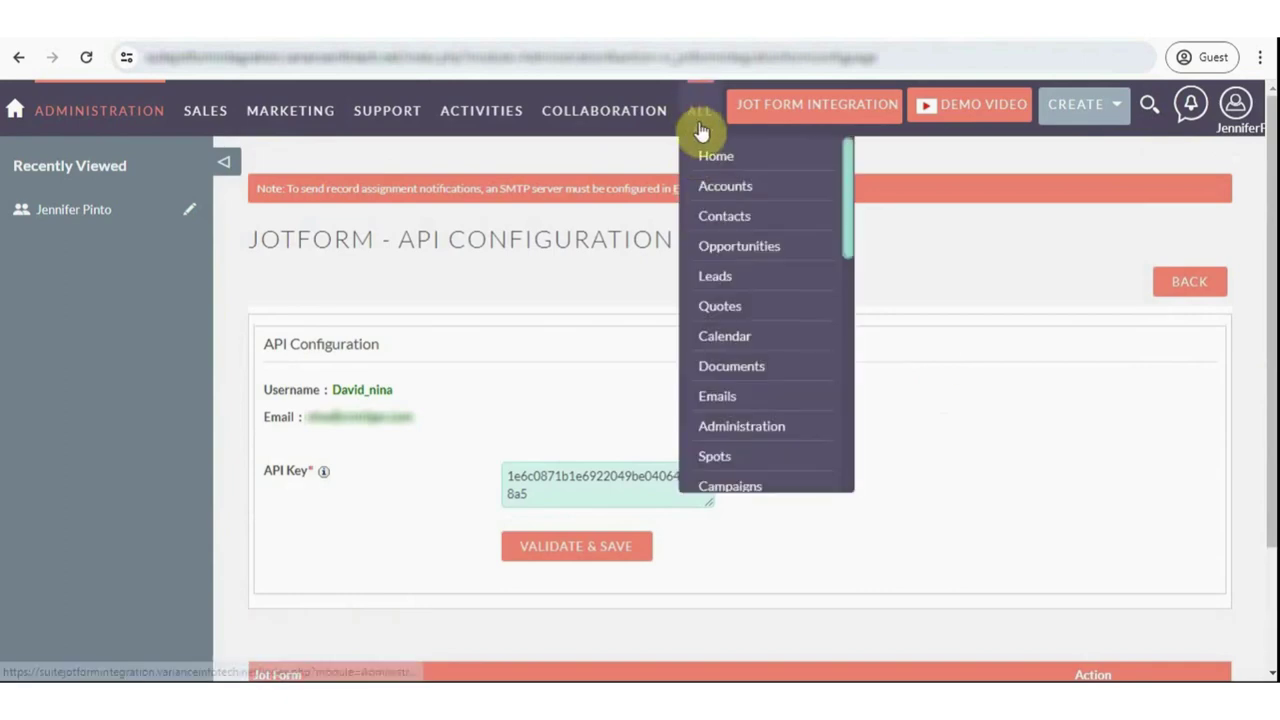
{"action": "right_click", "coordinate": [728, 224]}
{"action": "left_click", "coordinate": [785, 248]}
{"action": "left_click", "coordinate": [724, 216]}
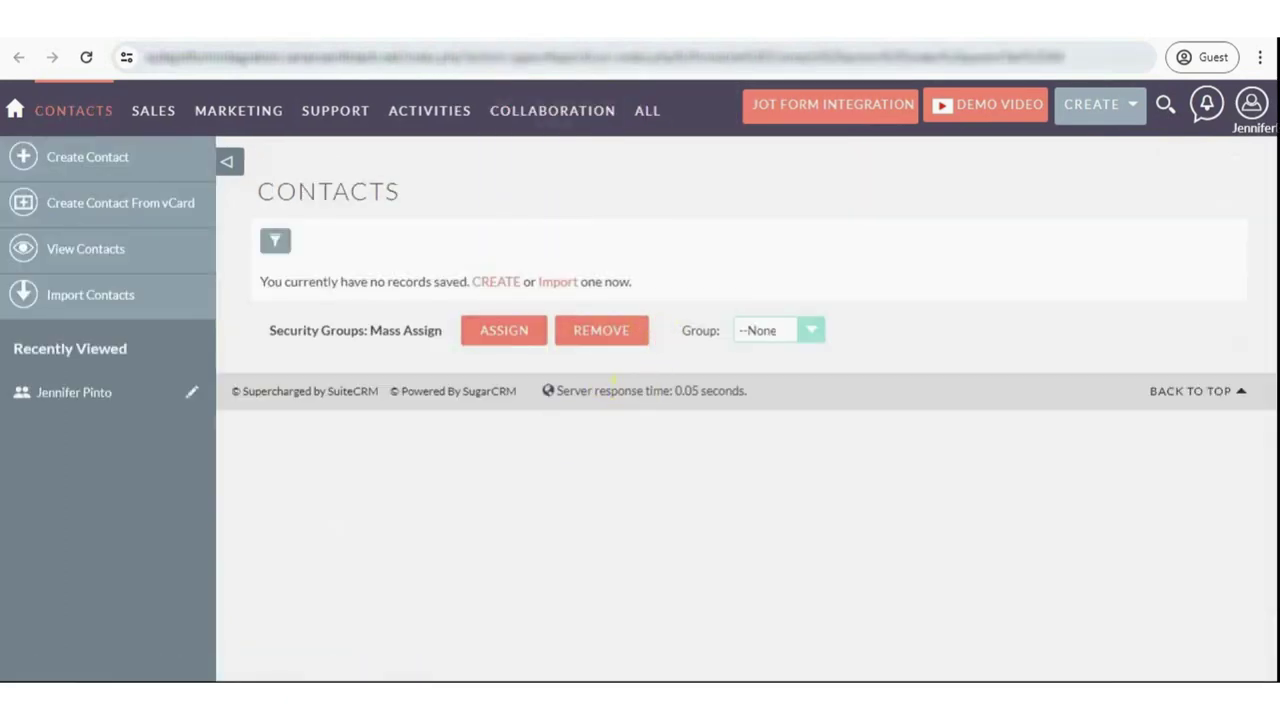
{"action": "key", "text": "ctrl+Tab"}
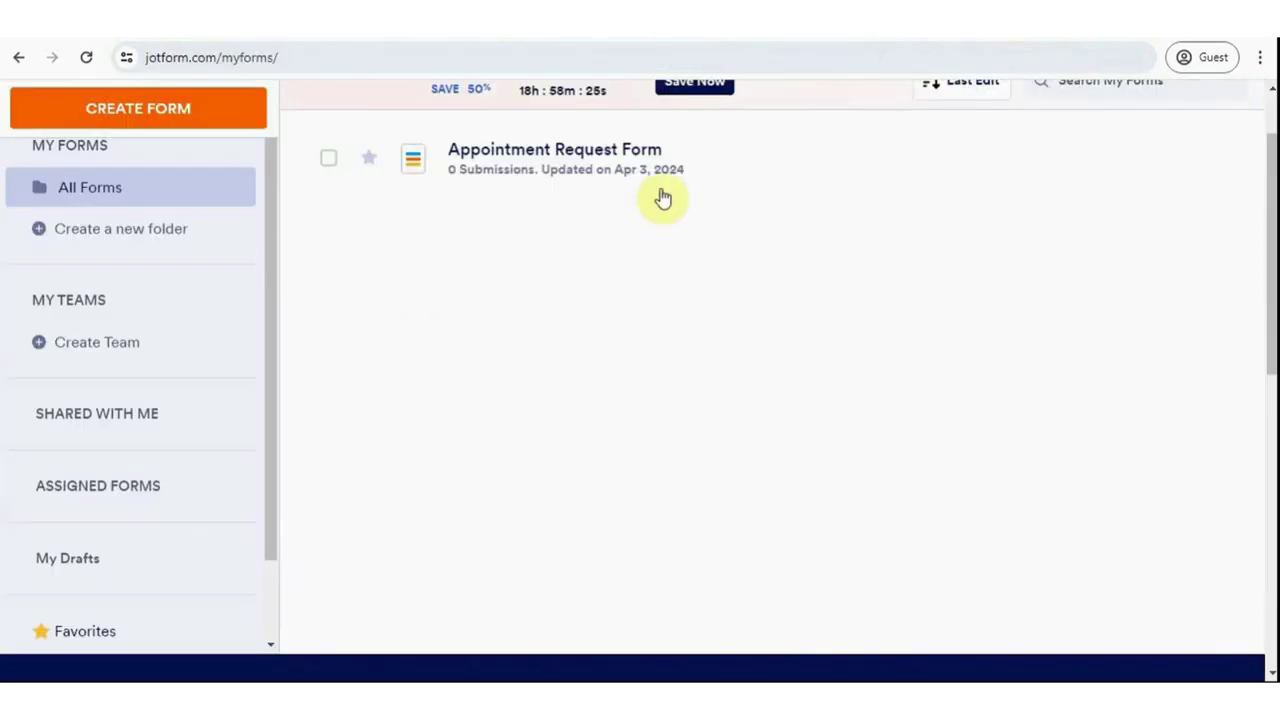
- Publish the Appointment Request Form and load its copied public link in a new tab
{"action": "left_click", "coordinate": [1205, 187]}
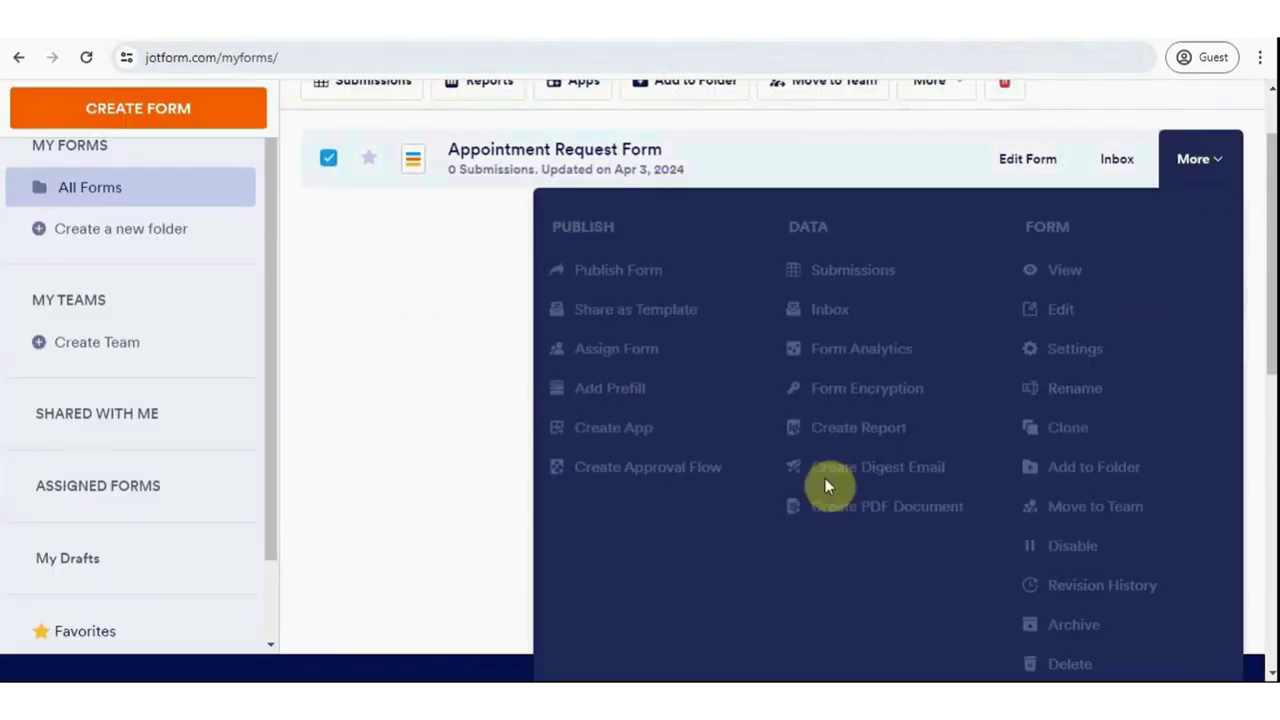
{"action": "left_click", "coordinate": [648, 257]}
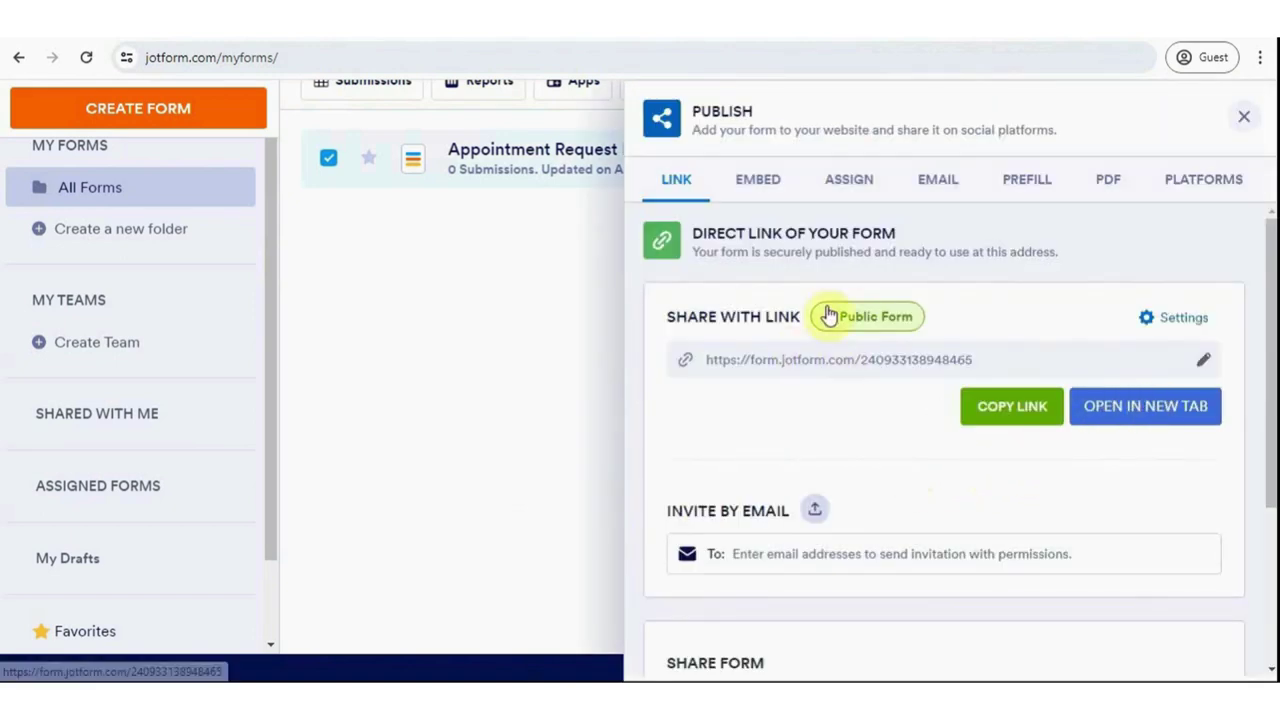
{"action": "left_click", "coordinate": [1010, 401]}
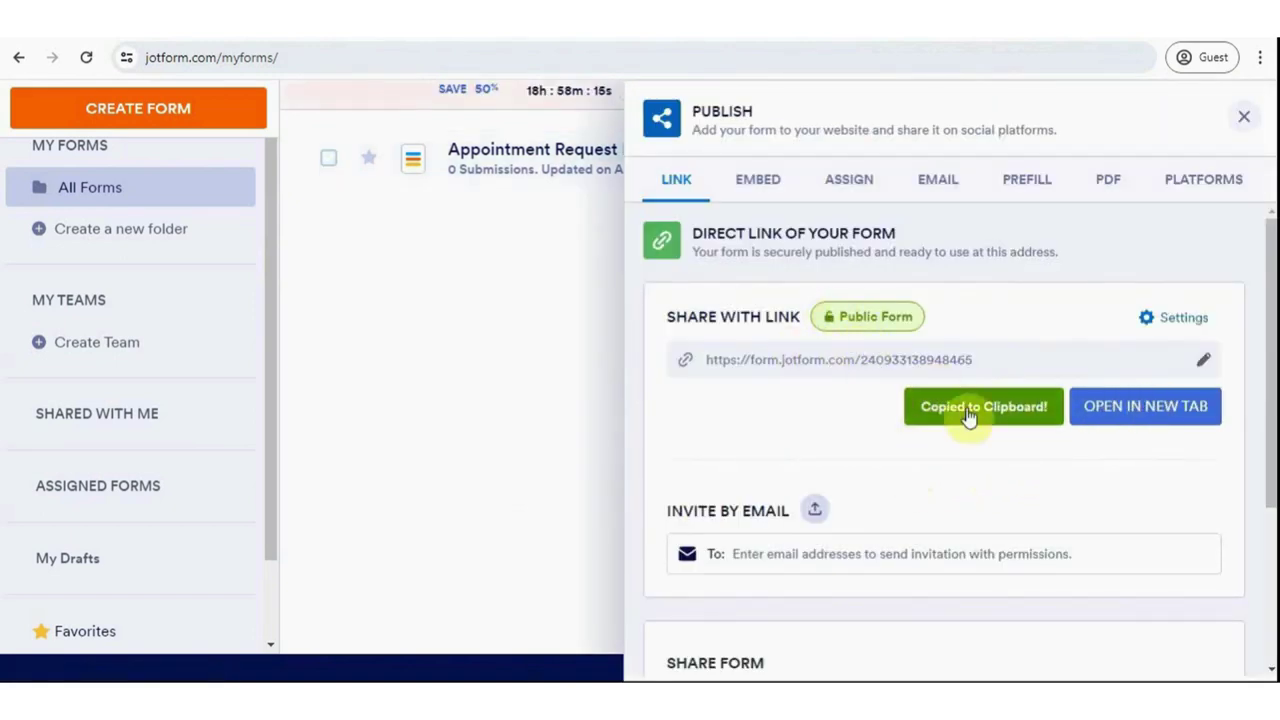
{"action": "left_click", "coordinate": [757, 614]}
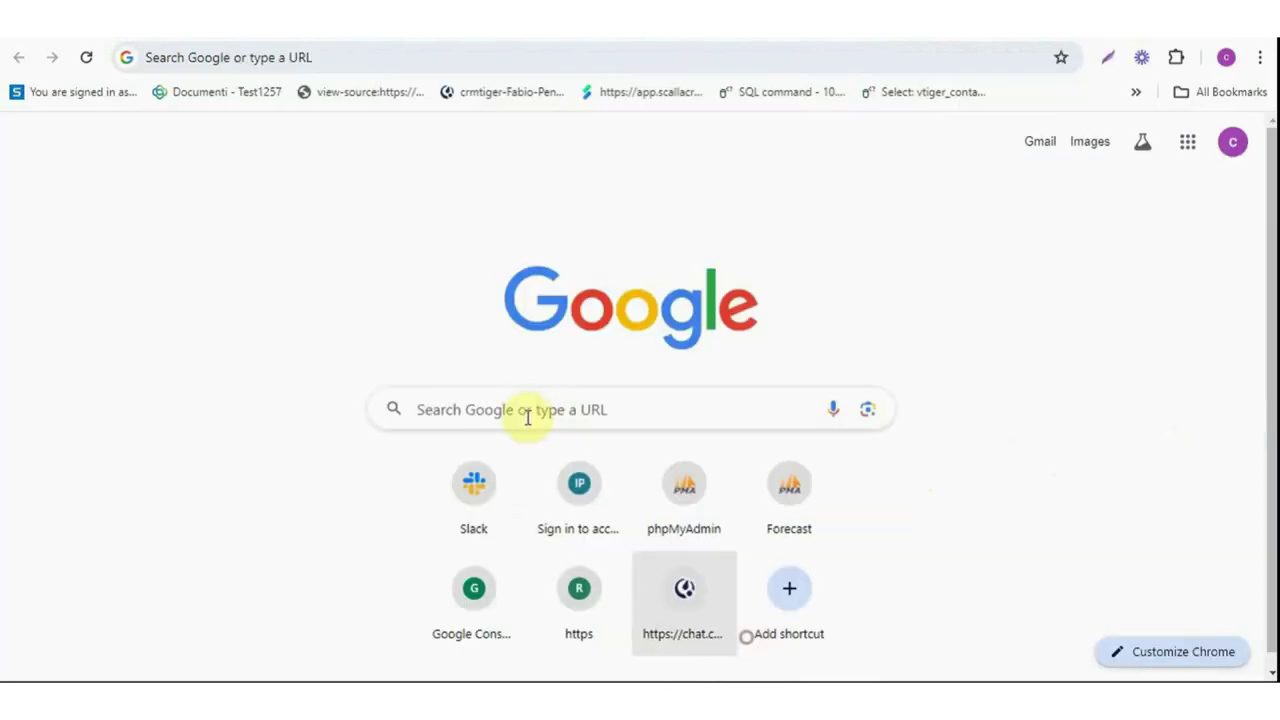
{"action": "right_click", "coordinate": [258, 60]}
{"action": "left_click", "coordinate": [331, 179]}
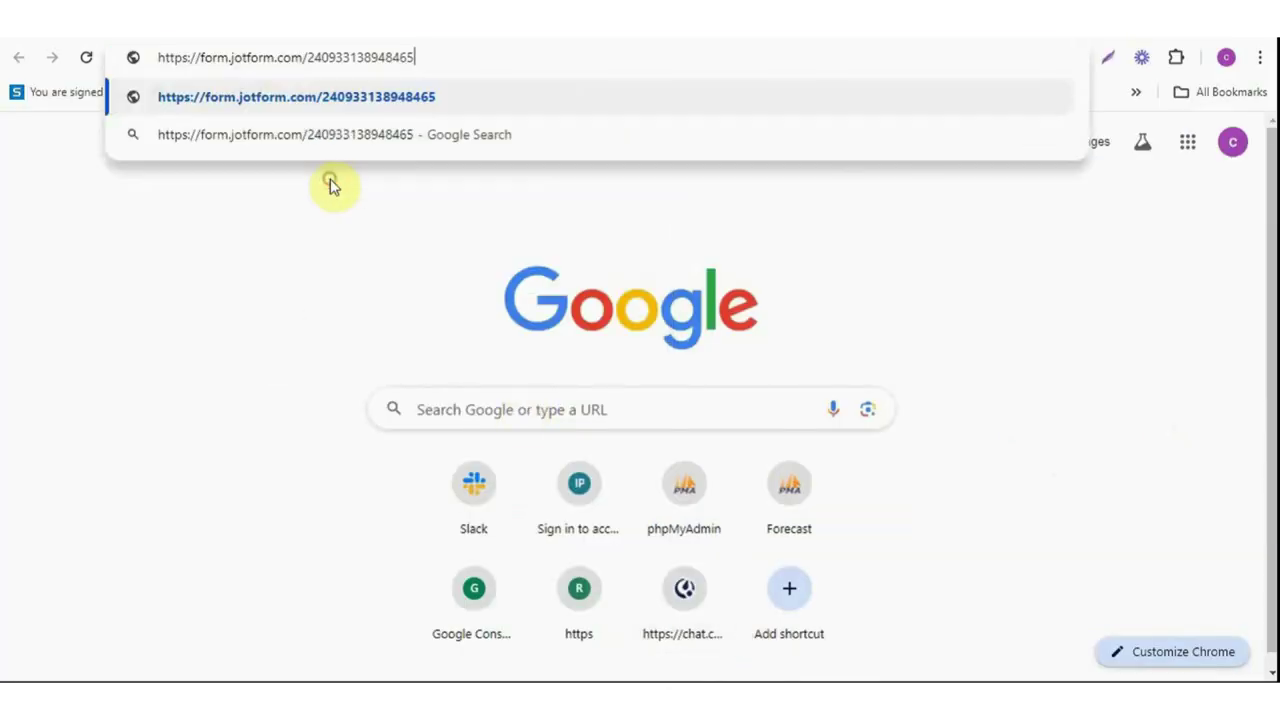
{"action": "key", "text": "Return"}
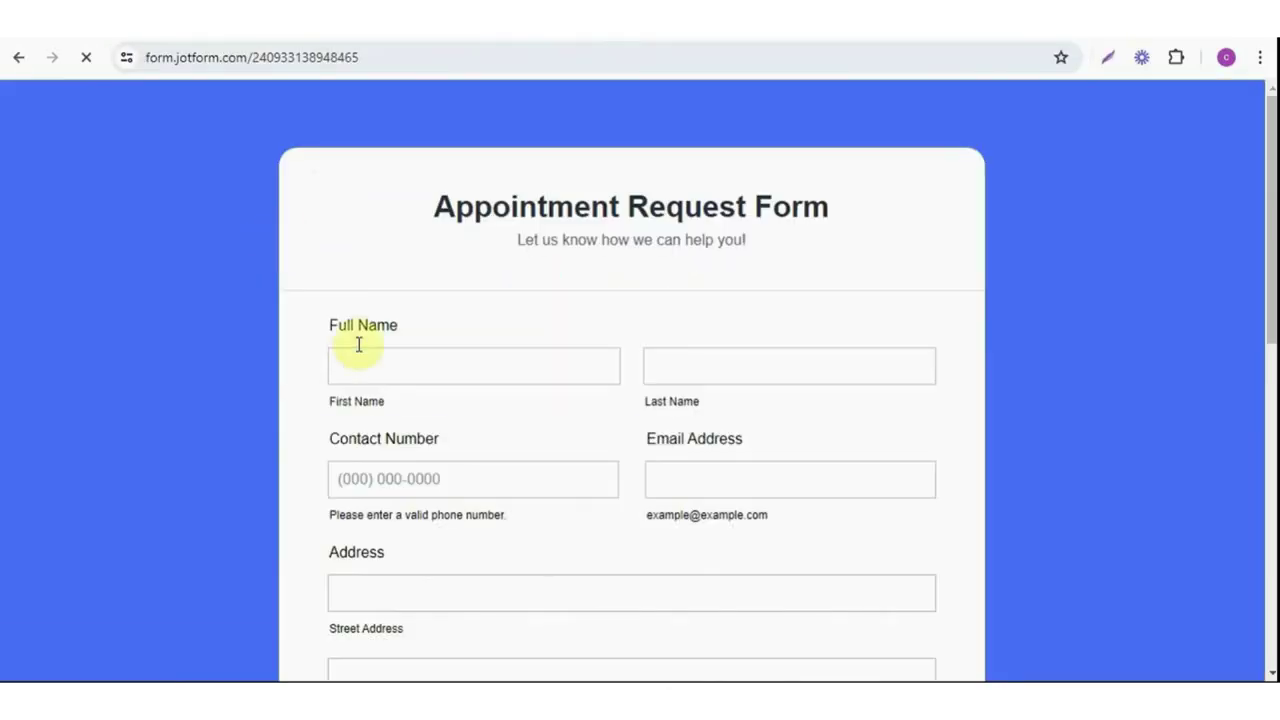
- Enter the test contact's first and last name in the live form
{"action": "left_click", "coordinate": [358, 343]}
{"action": "type", "text": "John"}
{"action": "left_click", "coordinate": [720, 379]}
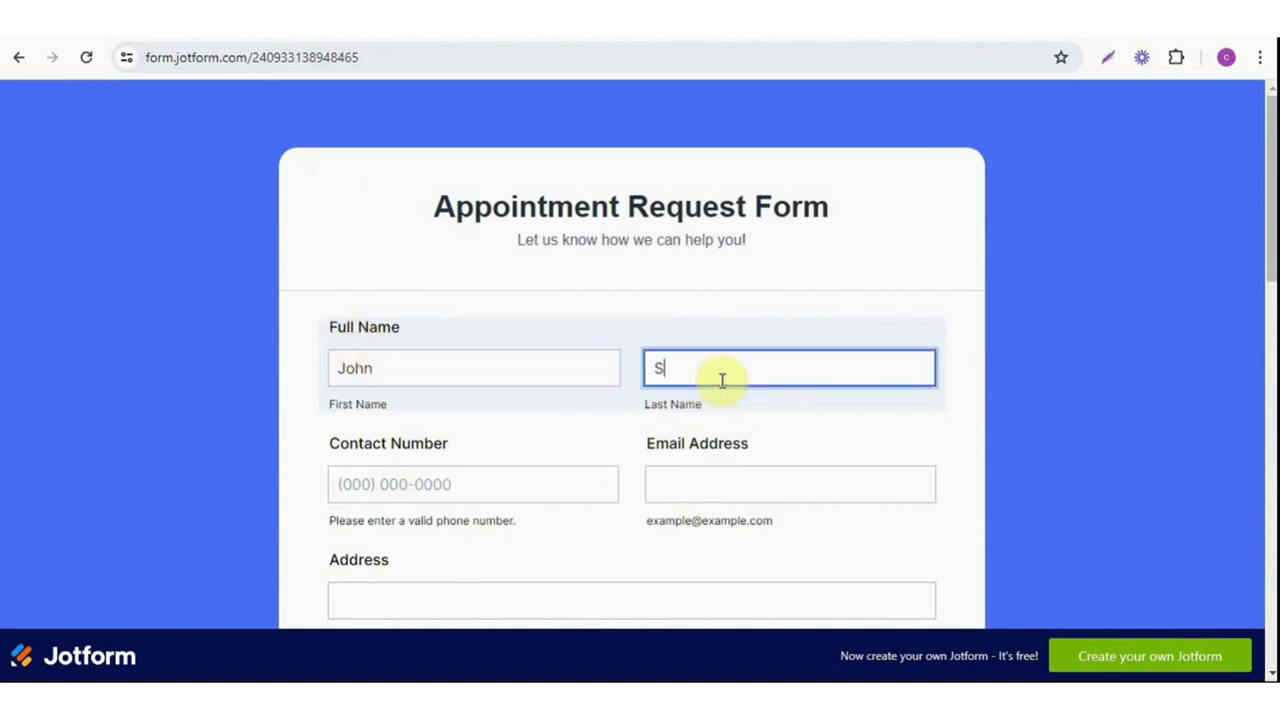
{"action": "scroll", "coordinate": [722, 380], "scroll_direction": "down", "scroll_amount": 2}
- Fill in the contact number, e-mail and street address, and submit the appointment request
{"action": "left_click", "coordinate": [351, 297]}
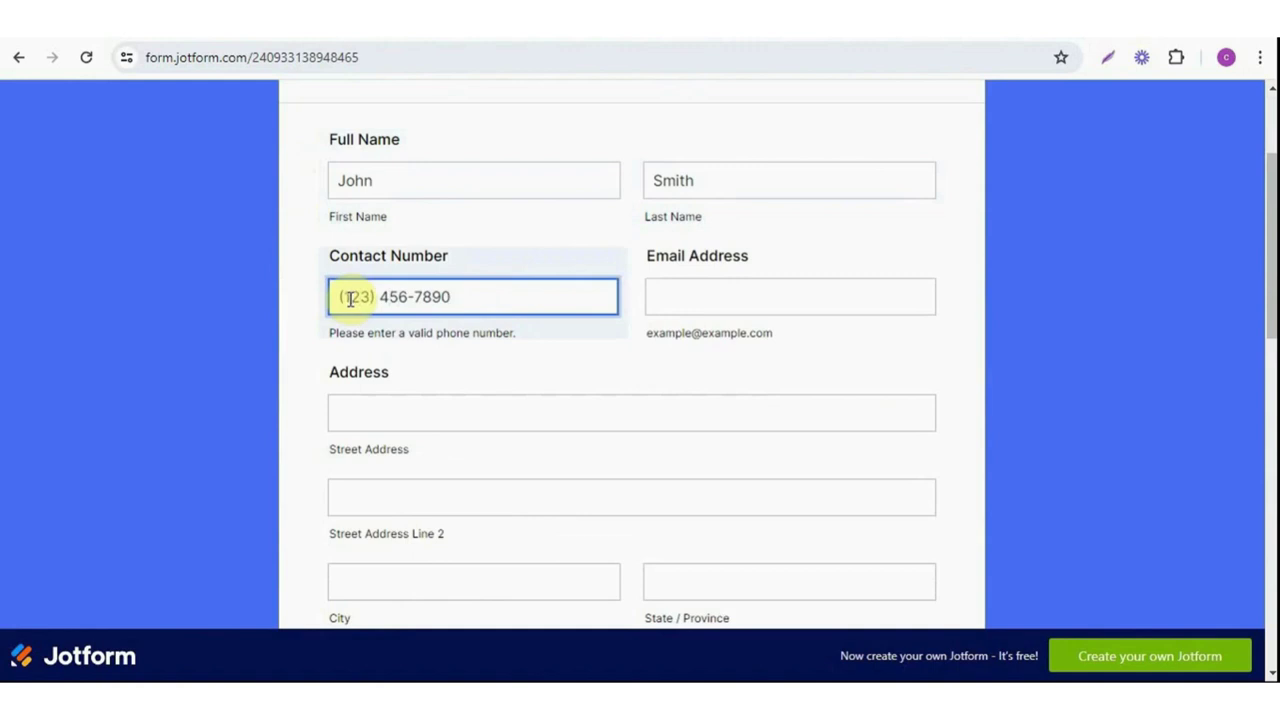
{"action": "left_click", "coordinate": [774, 301]}
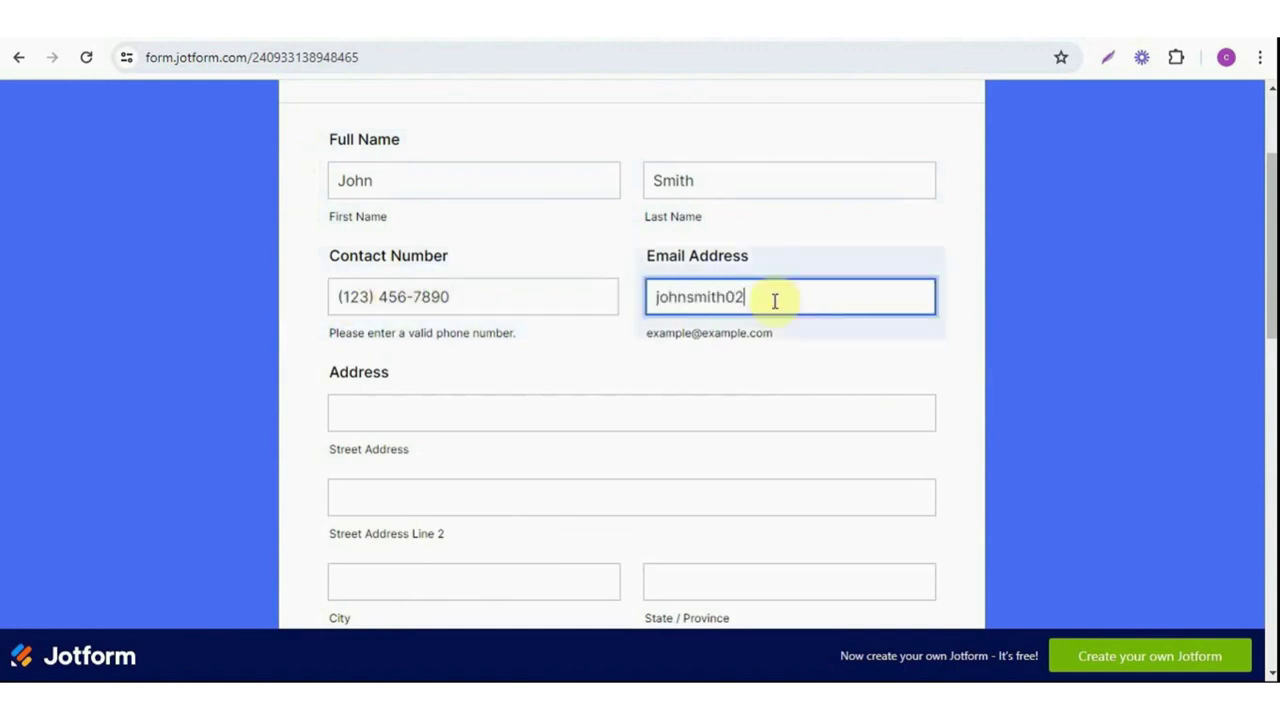
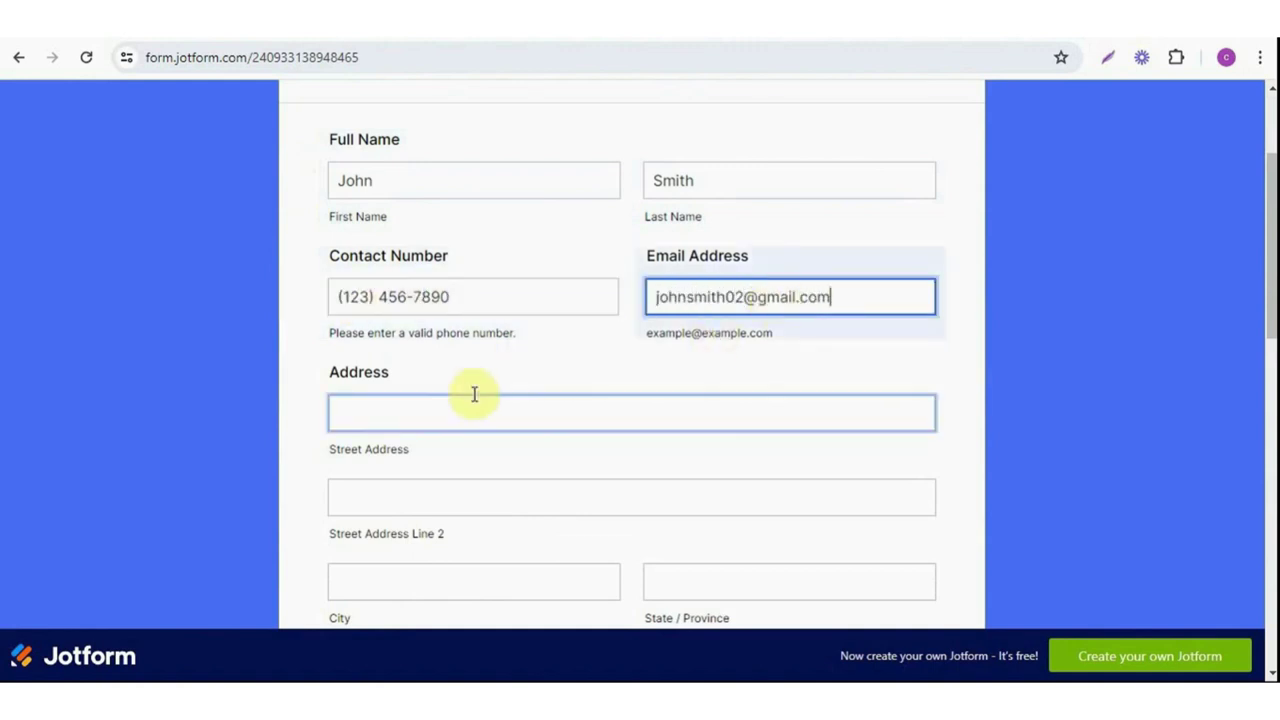
{"action": "left_click", "coordinate": [388, 413]}
{"action": "scroll", "coordinate": [392, 414], "scroll_direction": "down", "scroll_amount": 1}
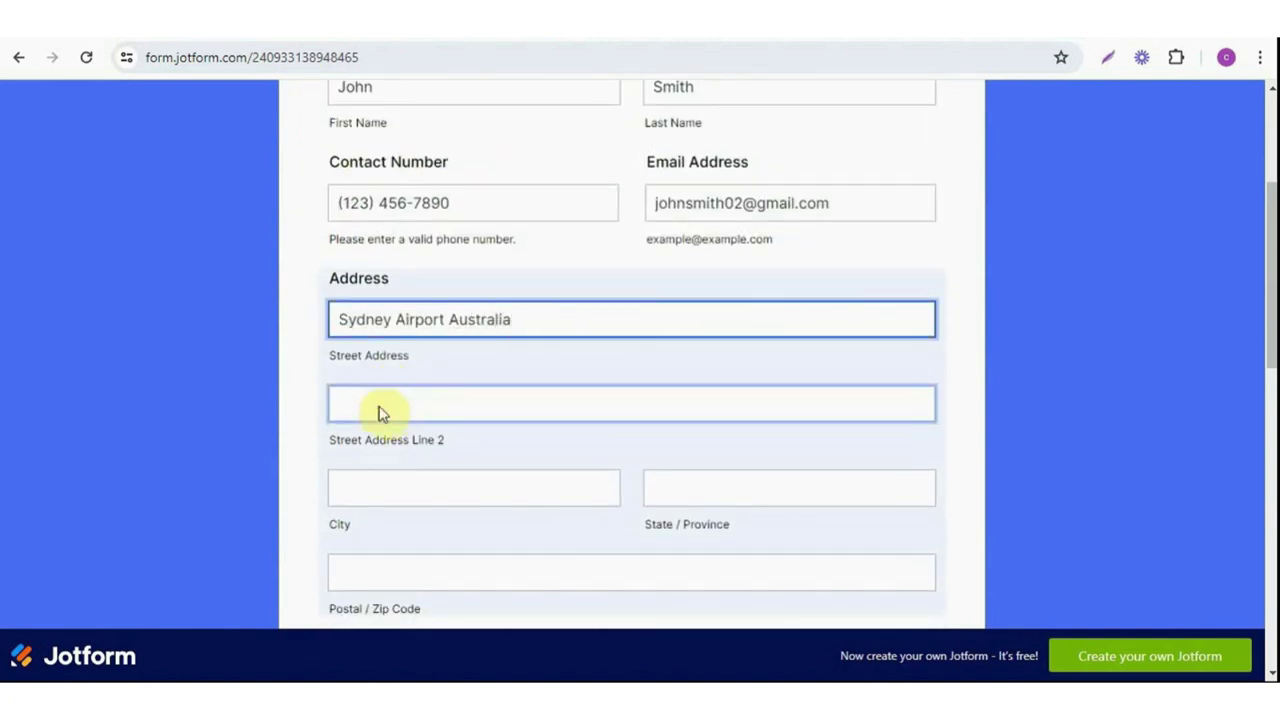
{"action": "scroll", "coordinate": [580, 377], "scroll_direction": "up", "scroll_amount": 2}
{"action": "scroll", "coordinate": [600, 450], "scroll_direction": "down", "scroll_amount": 13}
{"action": "left_click", "coordinate": [616, 527]}
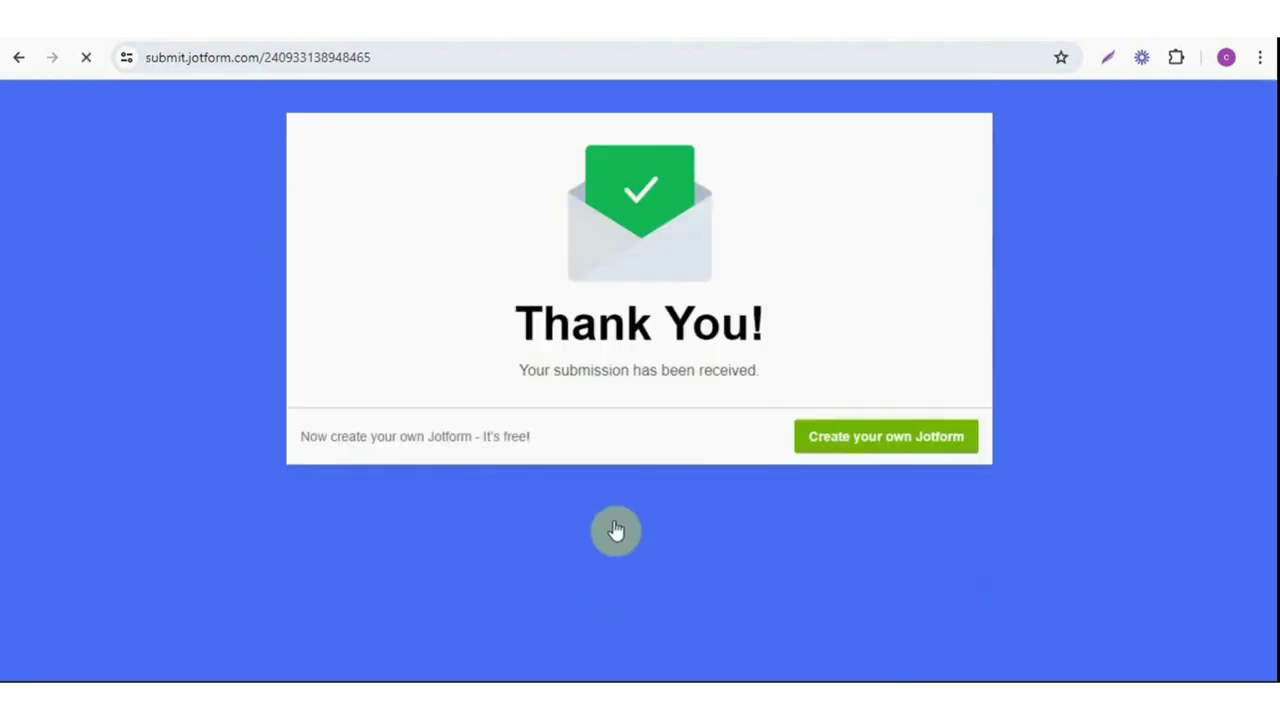
{"action": "left_click", "coordinate": [780, 645]}
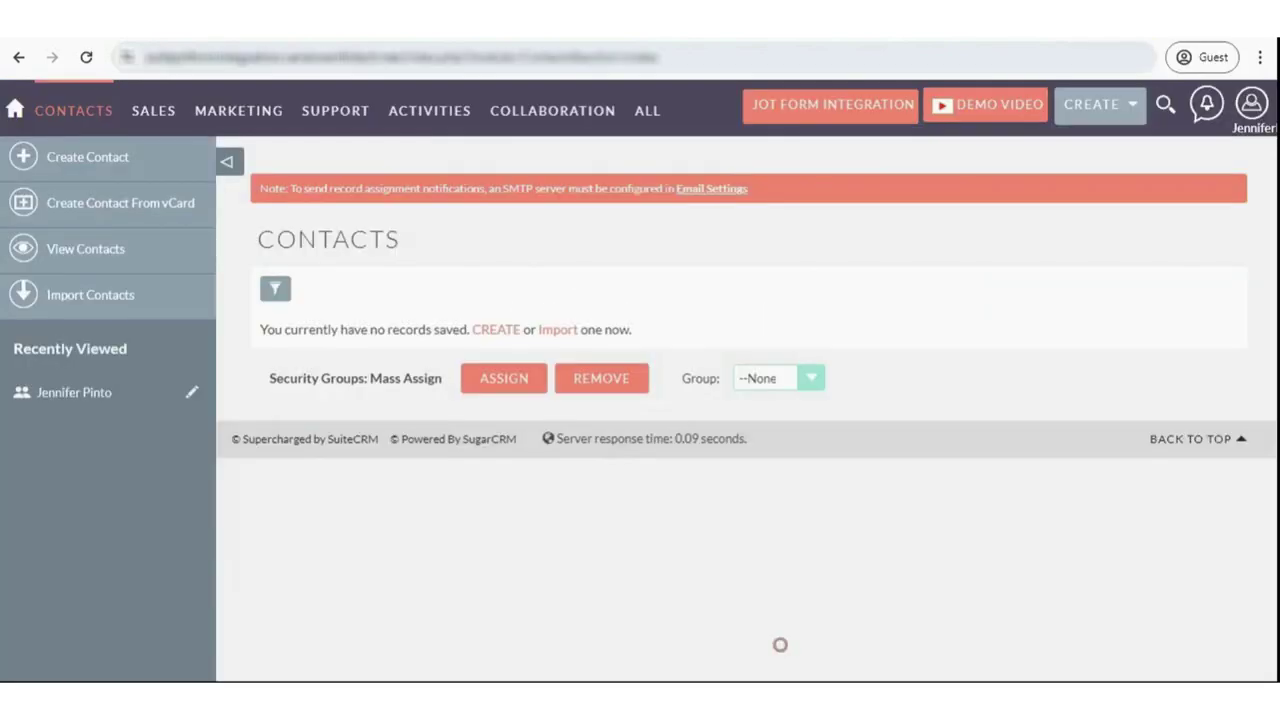
- Reload the contacts list, then open the new Jotform contact's edit form down to its address fields
{"action": "right_click", "coordinate": [751, 248]}
{"action": "left_click", "coordinate": [820, 316]}
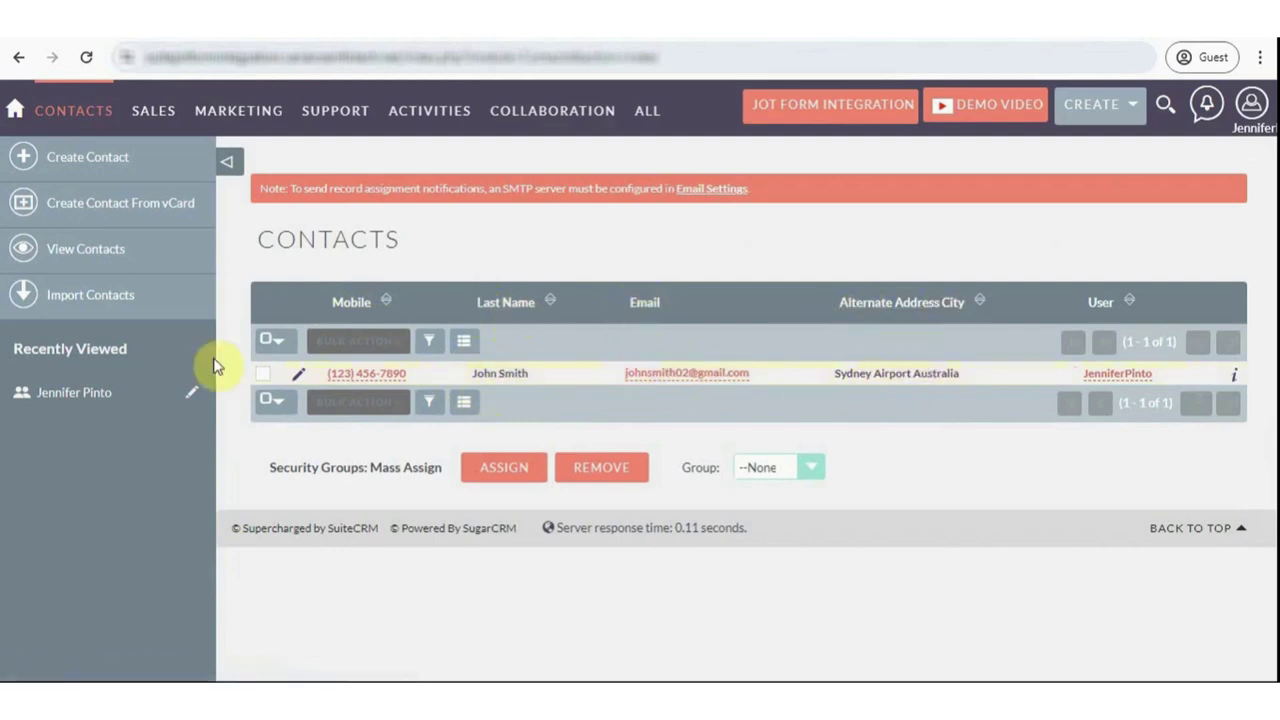
{"action": "left_click", "coordinate": [302, 374]}
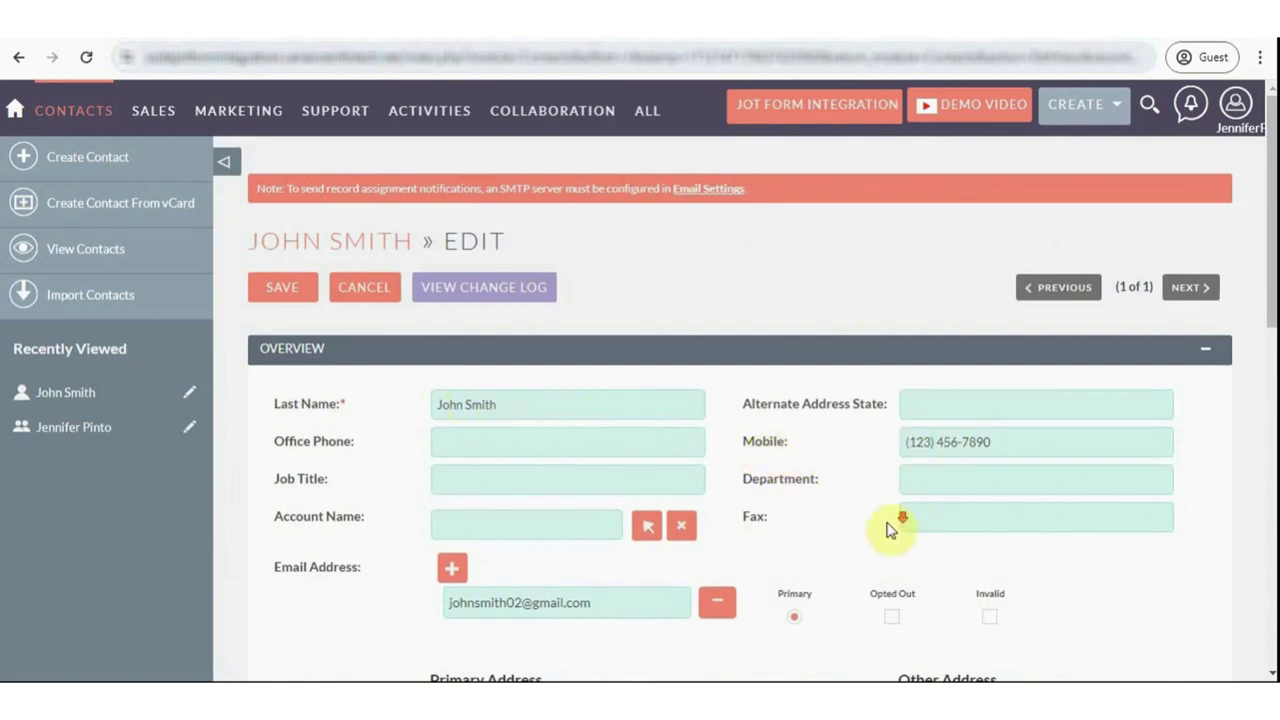
{"action": "scroll", "coordinate": [889, 526], "scroll_direction": "down", "scroll_amount": 4}
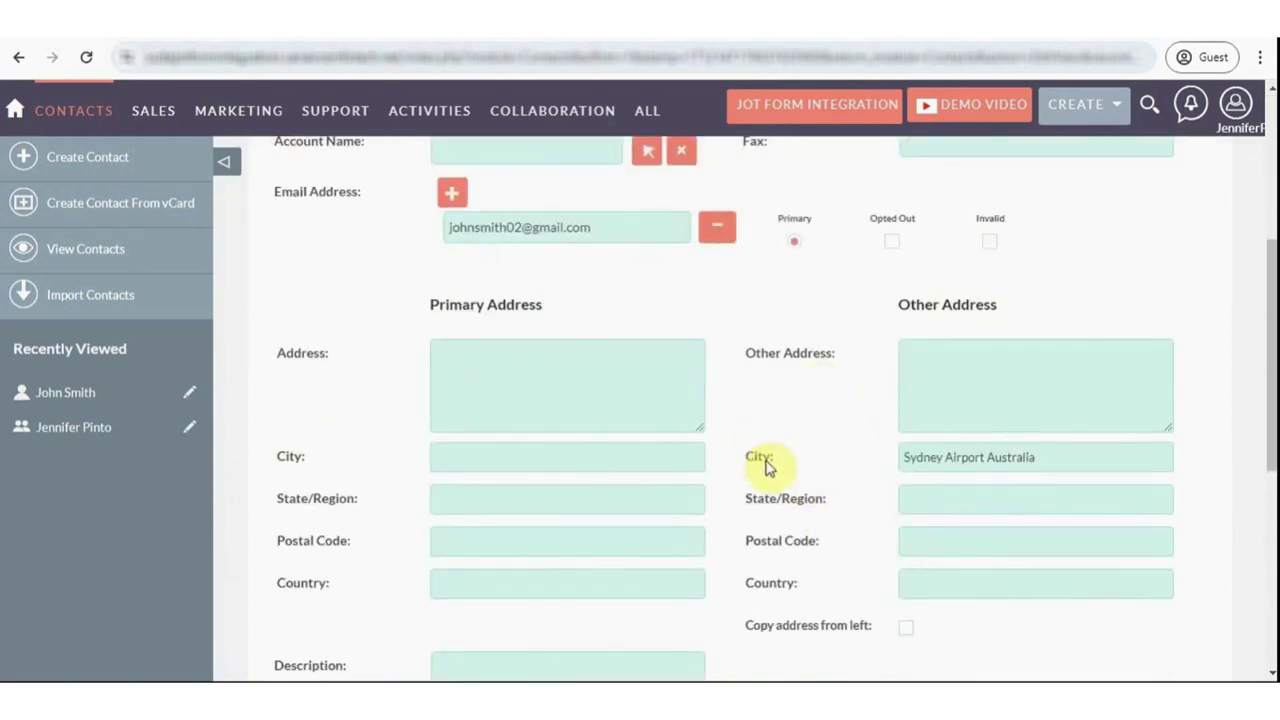